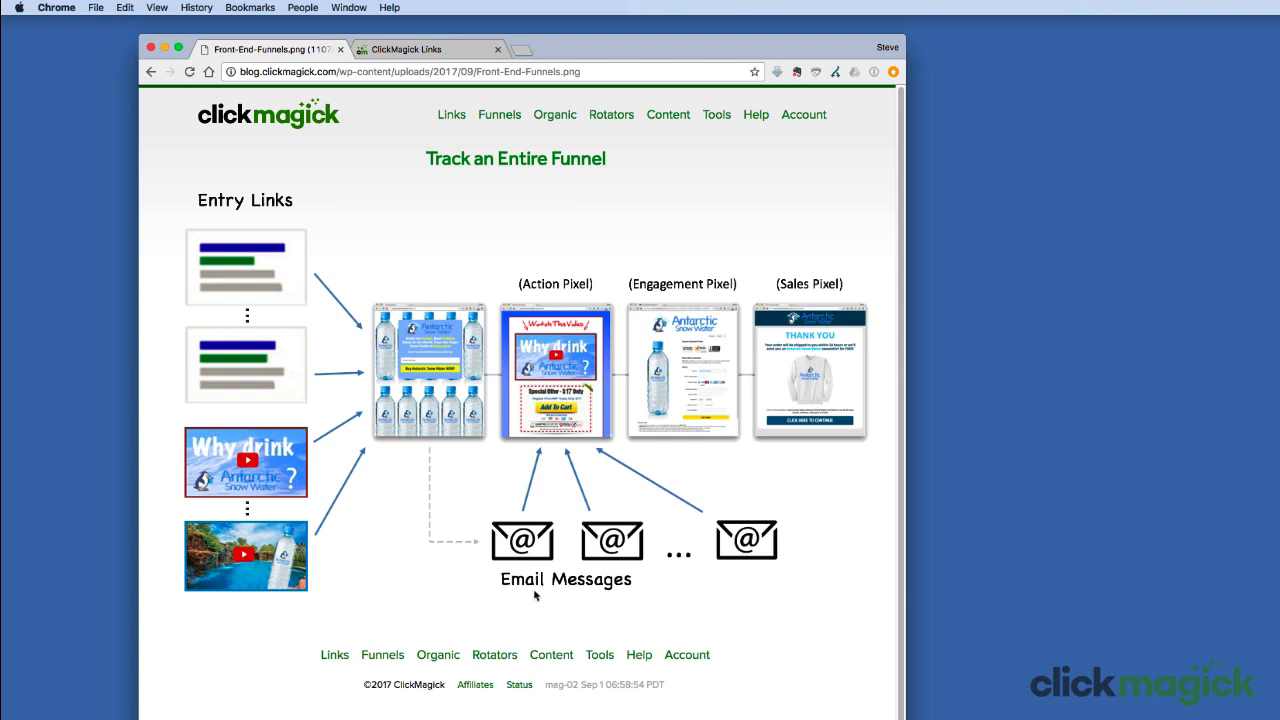
Step: Highlight the email messages in the funnel diagram, then look over the link group management page
{"action": "left_click_drag", "start_coordinate": [499, 586], "coordinate": [545, 592]}
{"action": "left_click_drag", "start_coordinate": [497, 582], "coordinate": [543, 592]}
{"action": "left_click", "coordinate": [456, 55]}
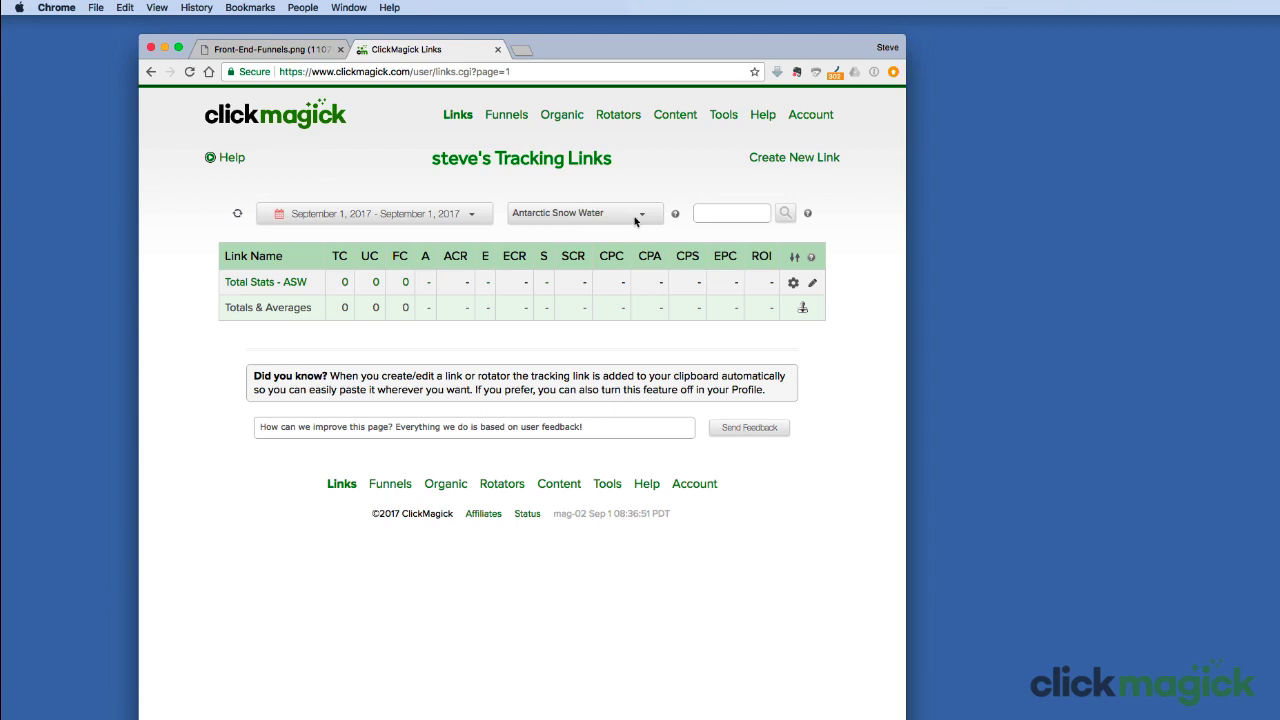
{"action": "left_click", "coordinate": [676, 215]}
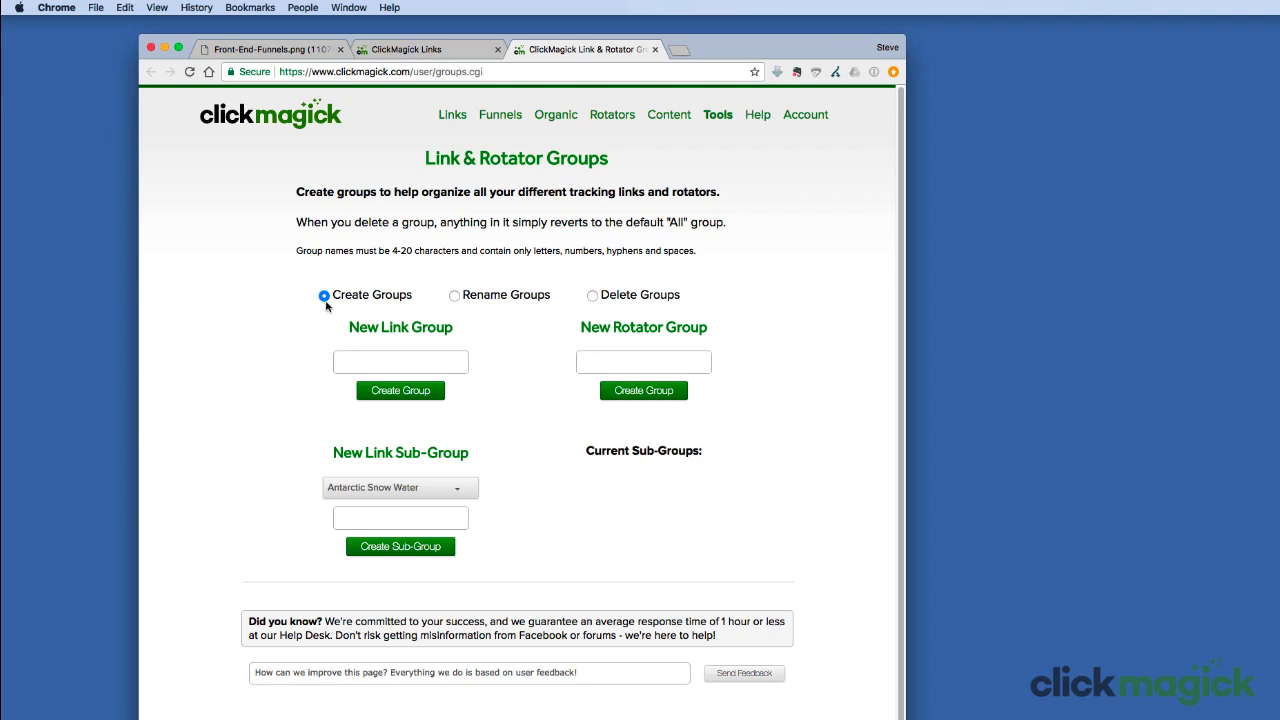
{"action": "left_click", "coordinate": [367, 366]}
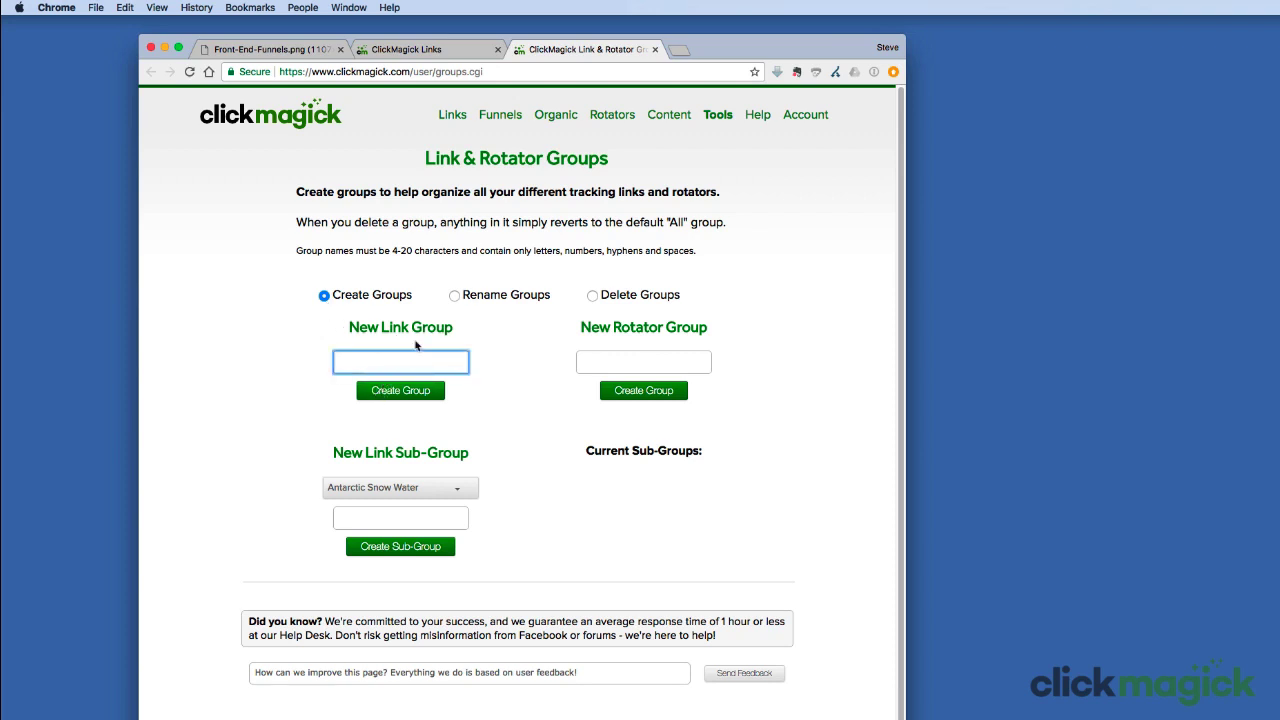
{"action": "left_click", "coordinate": [653, 50]}
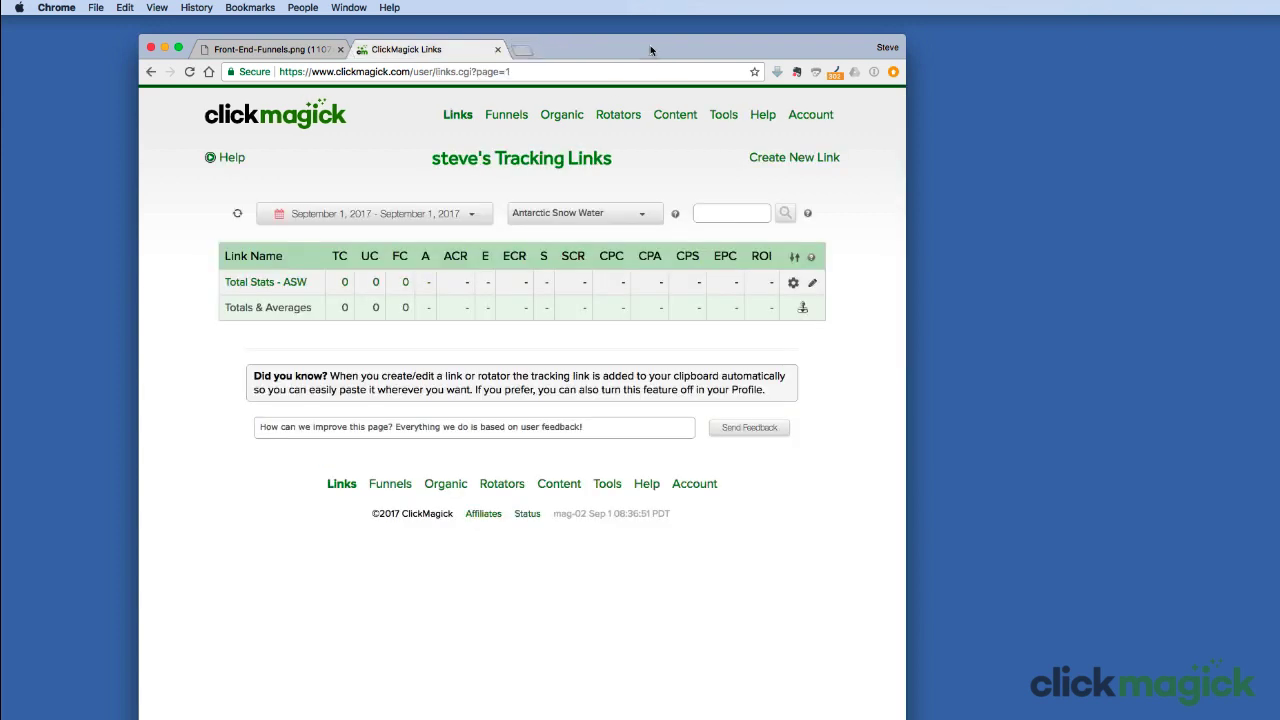
Step: Open the Total Stats - ASW link's settings: path optin, URL antarcticsnowwater.com/optin-bottles/
{"action": "left_click", "coordinate": [265, 283]}
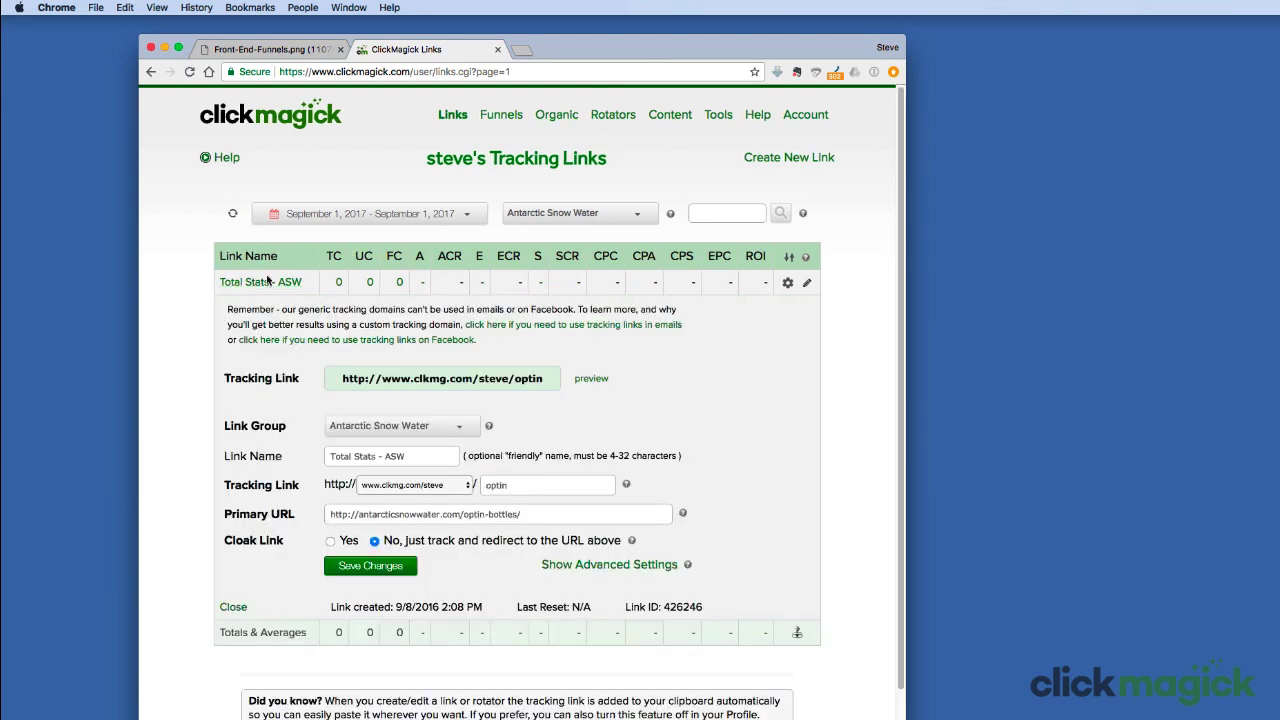
{"action": "left_click", "coordinate": [275, 50]}
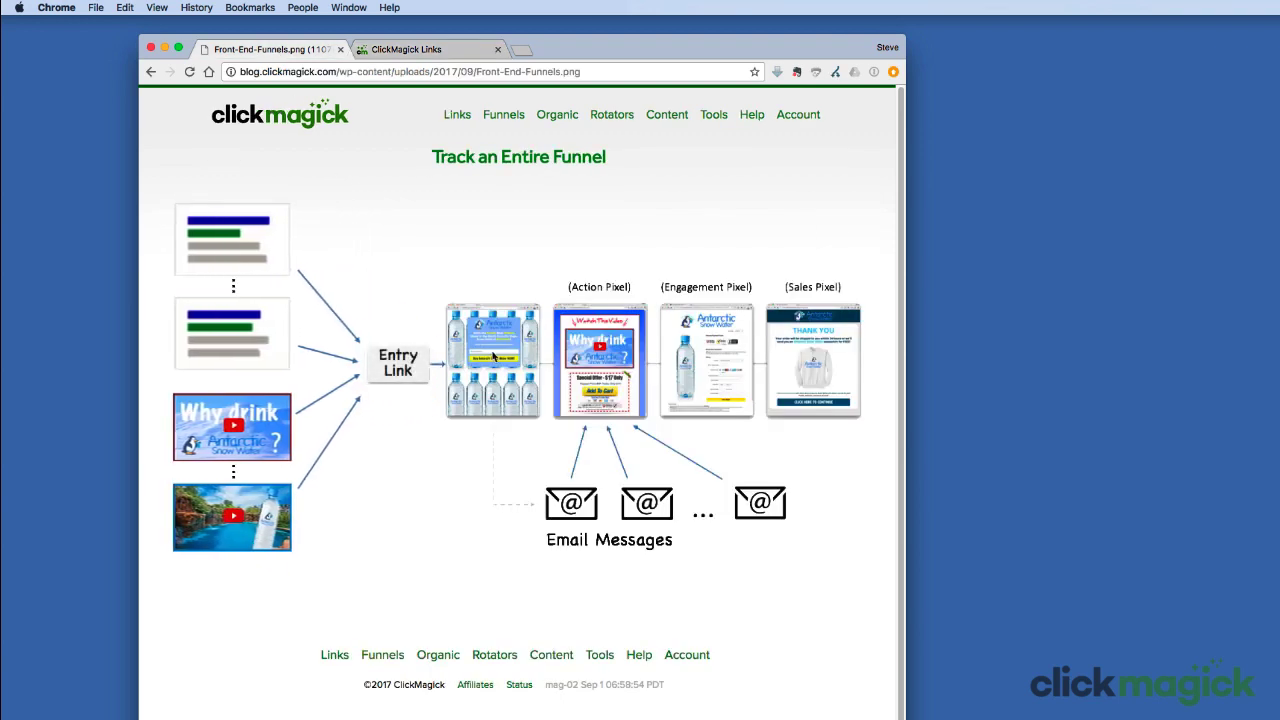
{"action": "left_click", "coordinate": [450, 50]}
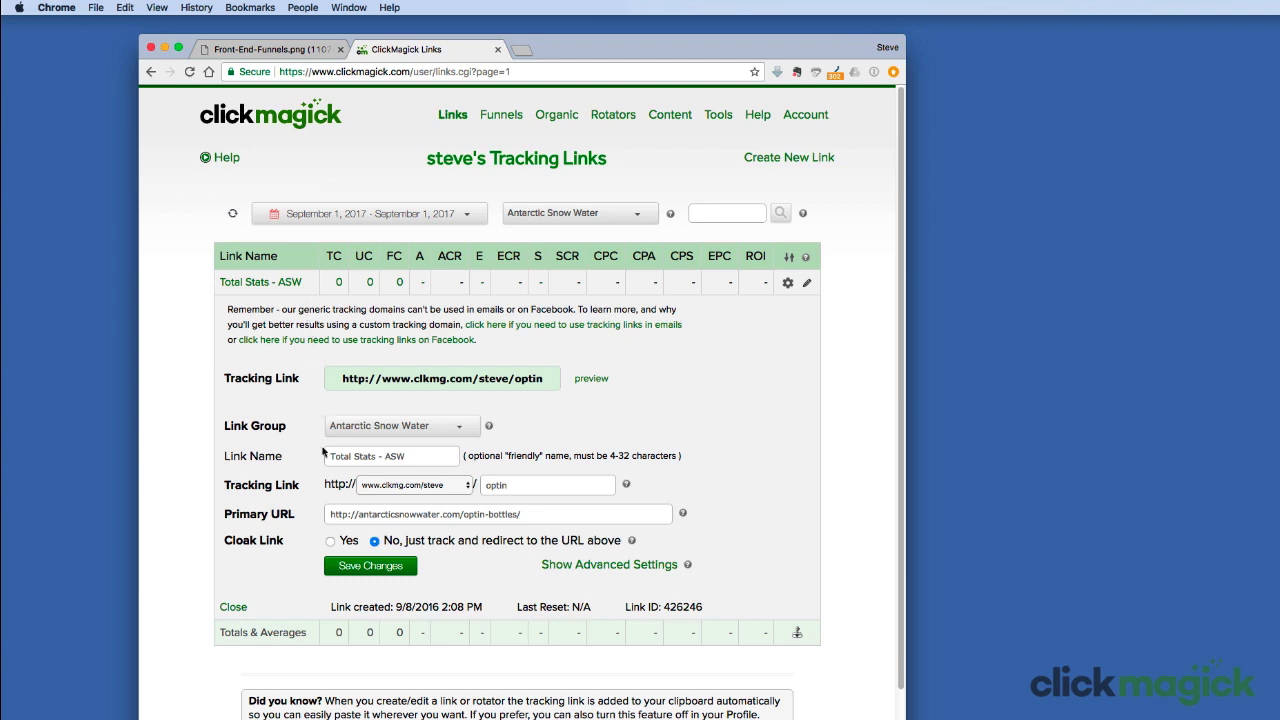
Step: Mark Total Stats - ASW as a funnel entry link in its advanced settings and save
{"action": "left_click", "coordinate": [606, 565]}
{"action": "scroll", "coordinate": [606, 571], "scroll_direction": "down", "scroll_amount": 2}
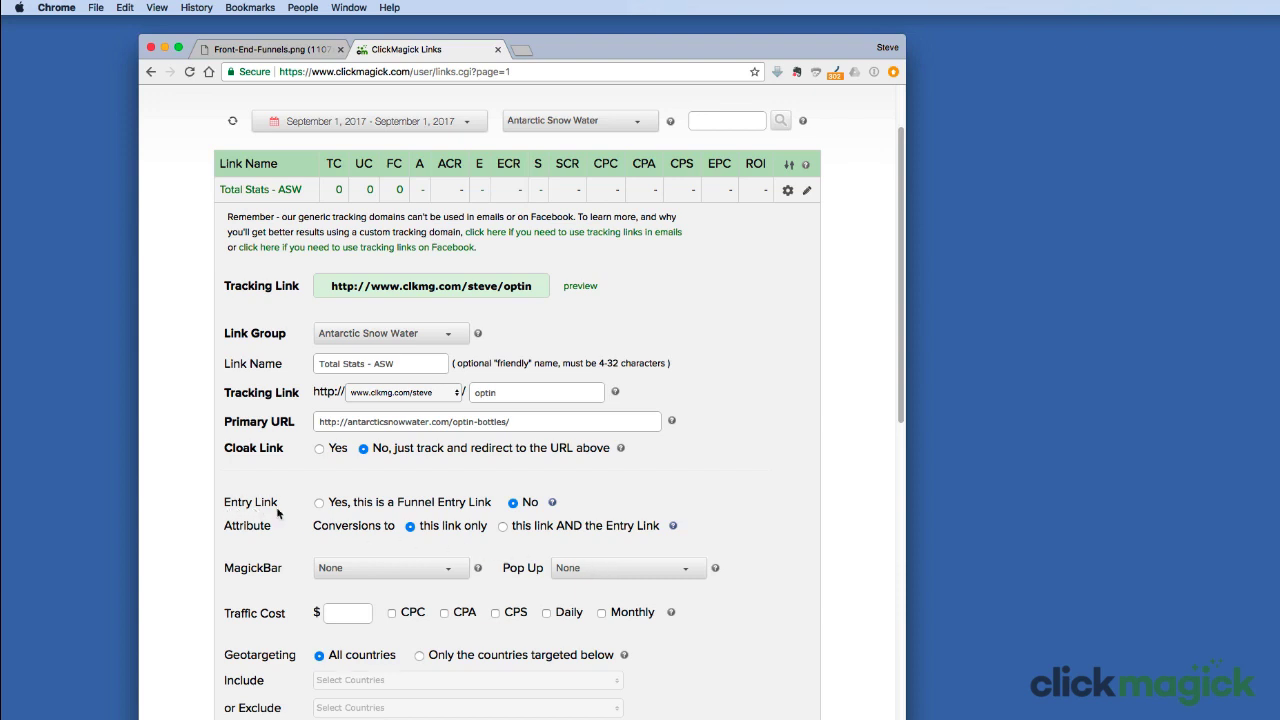
{"action": "left_click", "coordinate": [319, 503]}
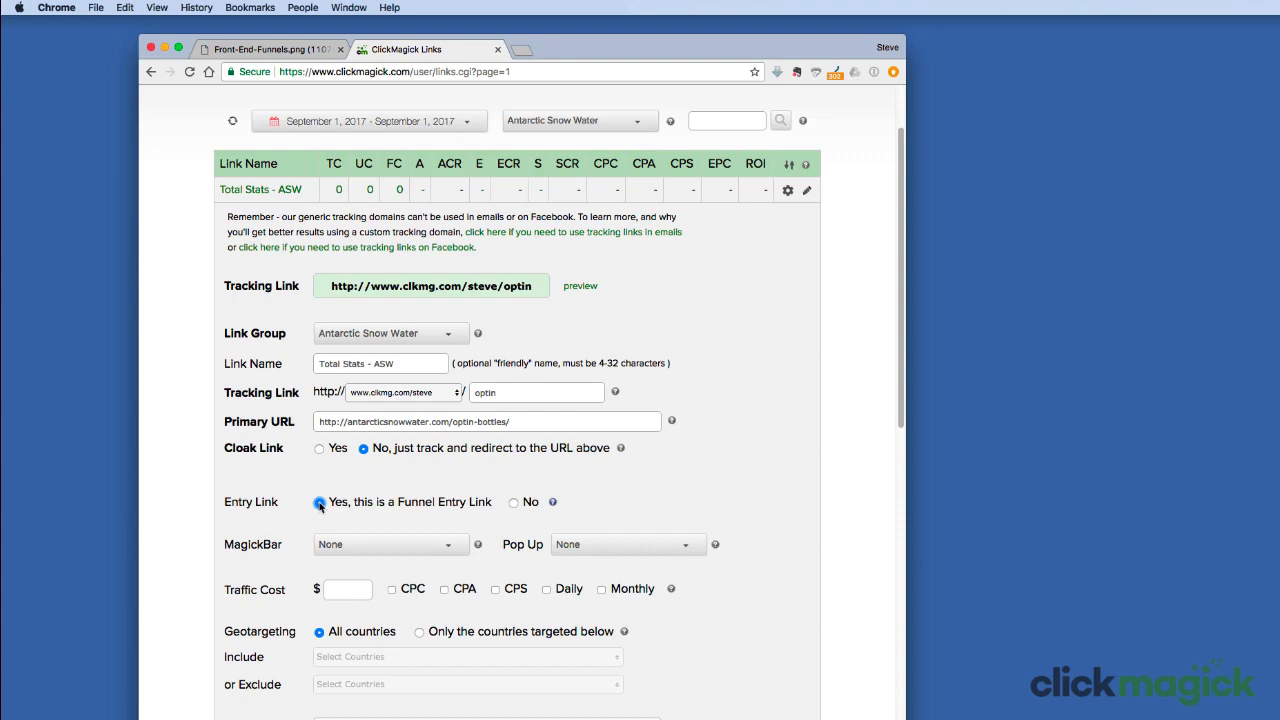
{"action": "scroll", "coordinate": [330, 495], "scroll_direction": "down", "scroll_amount": 10}
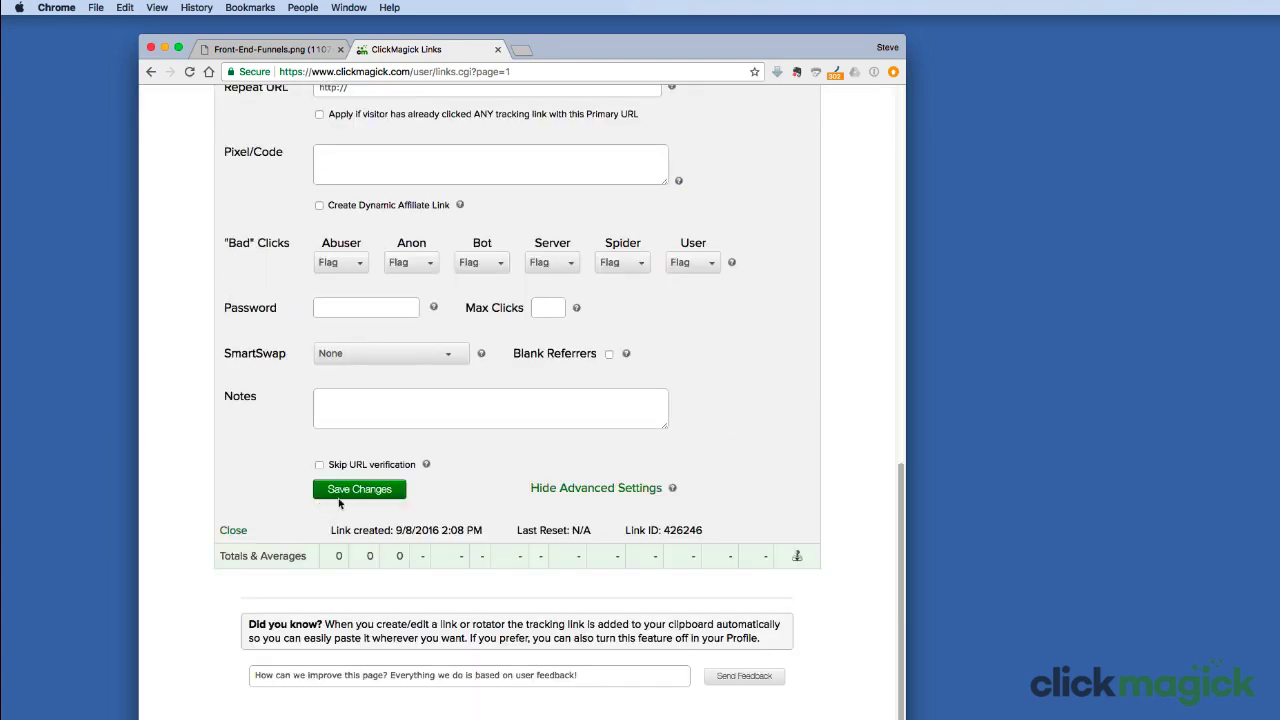
{"action": "left_click", "coordinate": [378, 495]}
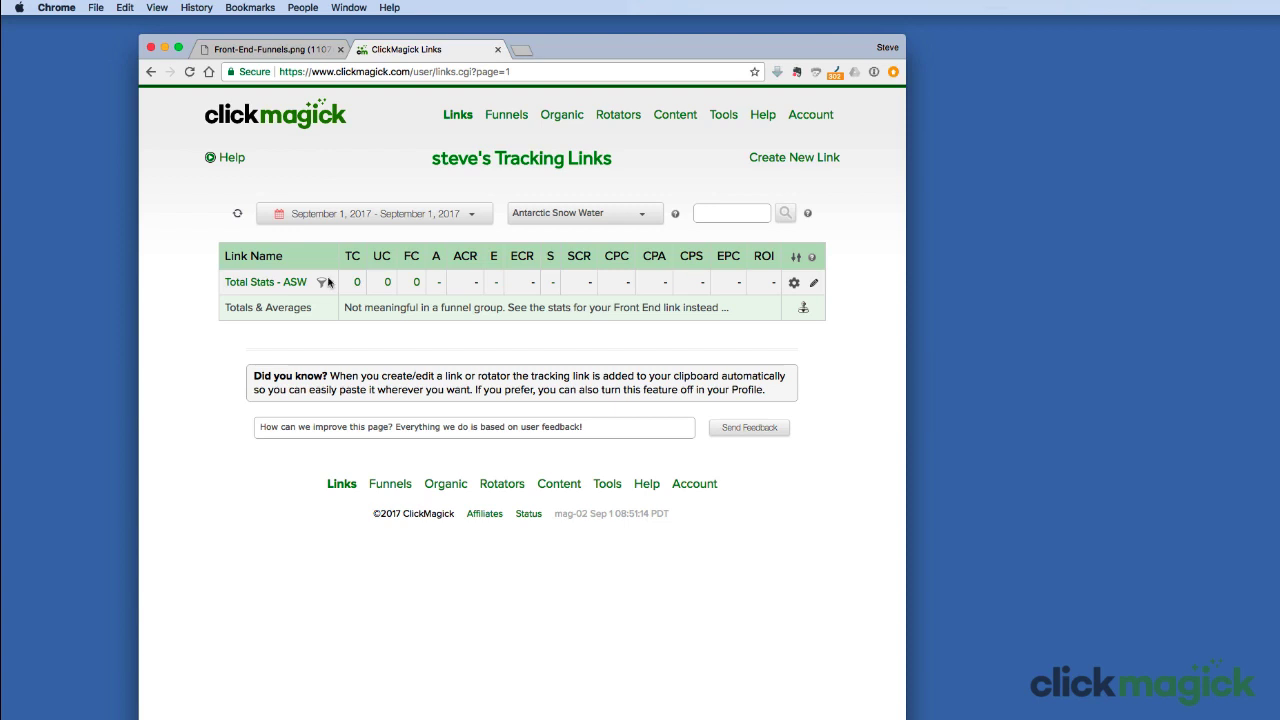
Step: Create the link sub-group 'Entry Links - ASW' under Antarctic Snow Water
{"action": "left_click", "coordinate": [298, 49]}
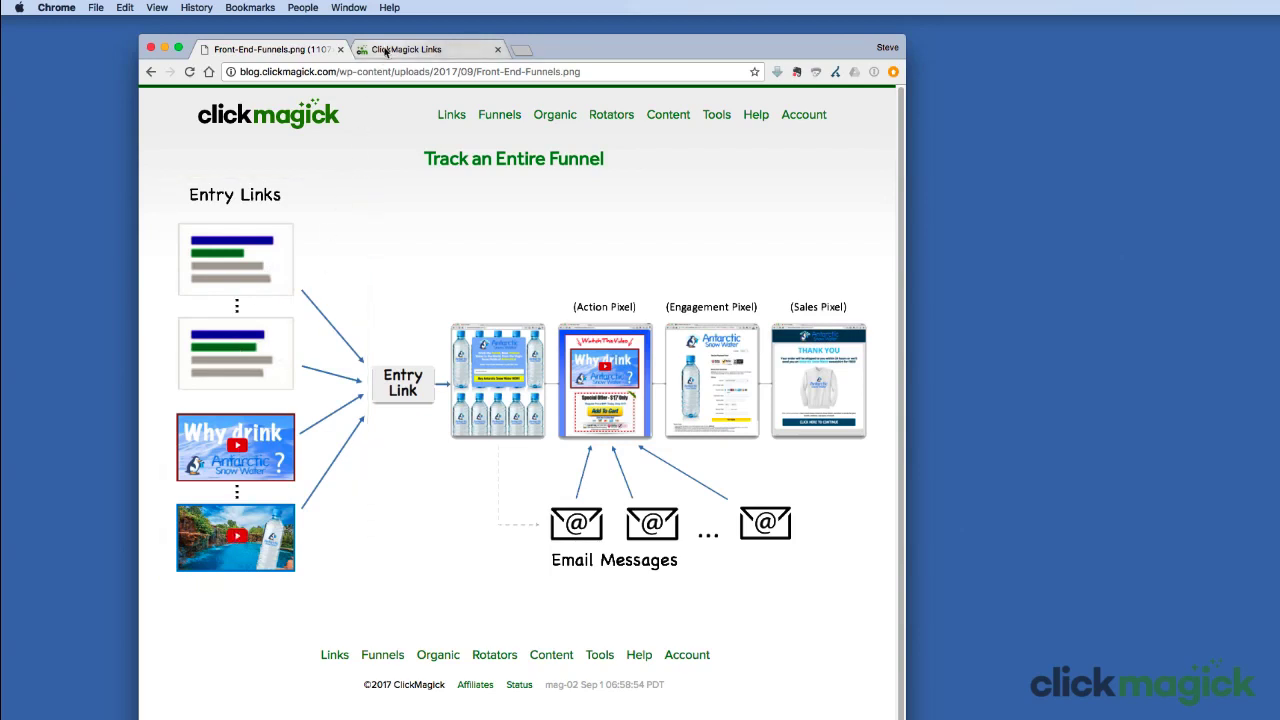
{"action": "left_click", "coordinate": [415, 49]}
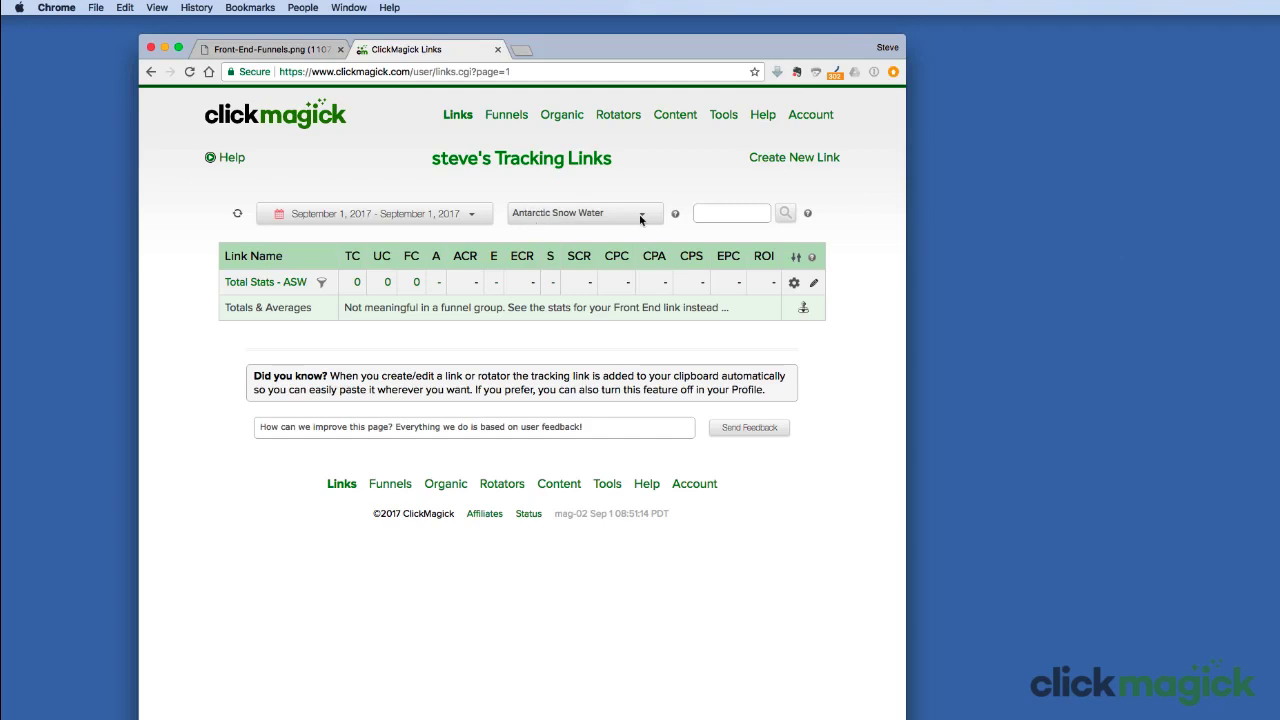
{"action": "left_click", "coordinate": [677, 217]}
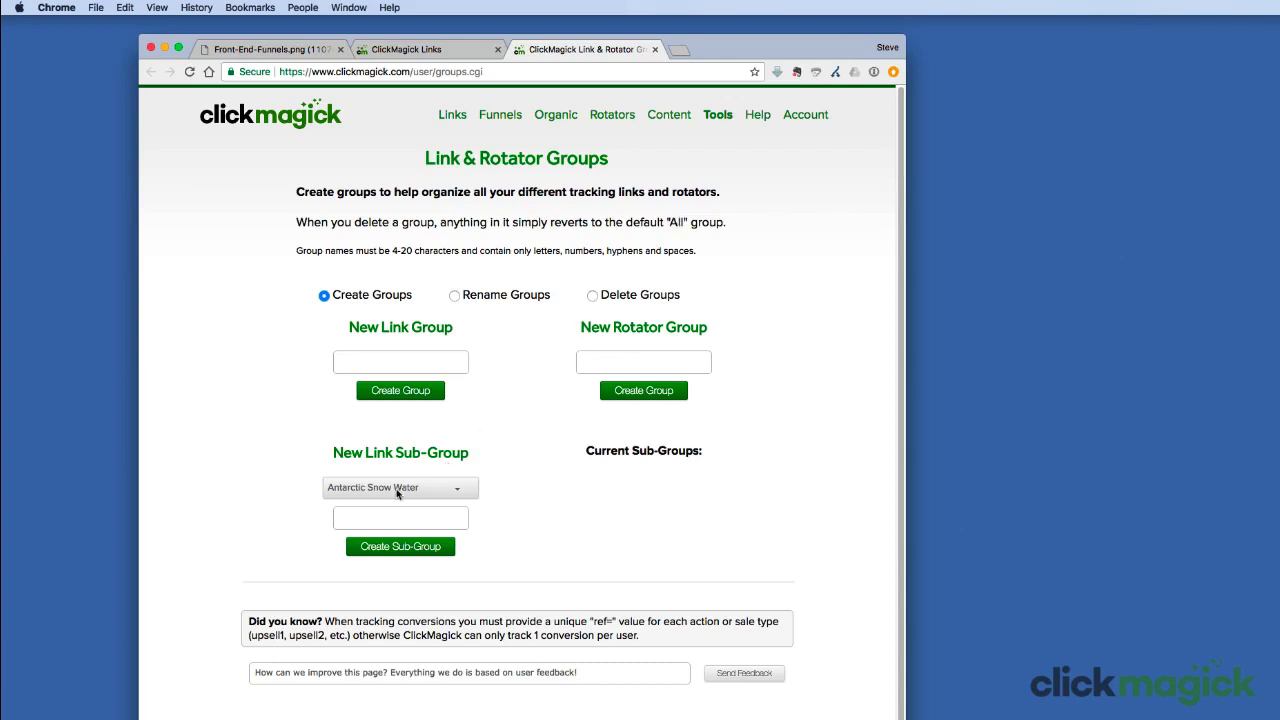
{"action": "left_click", "coordinate": [387, 517]}
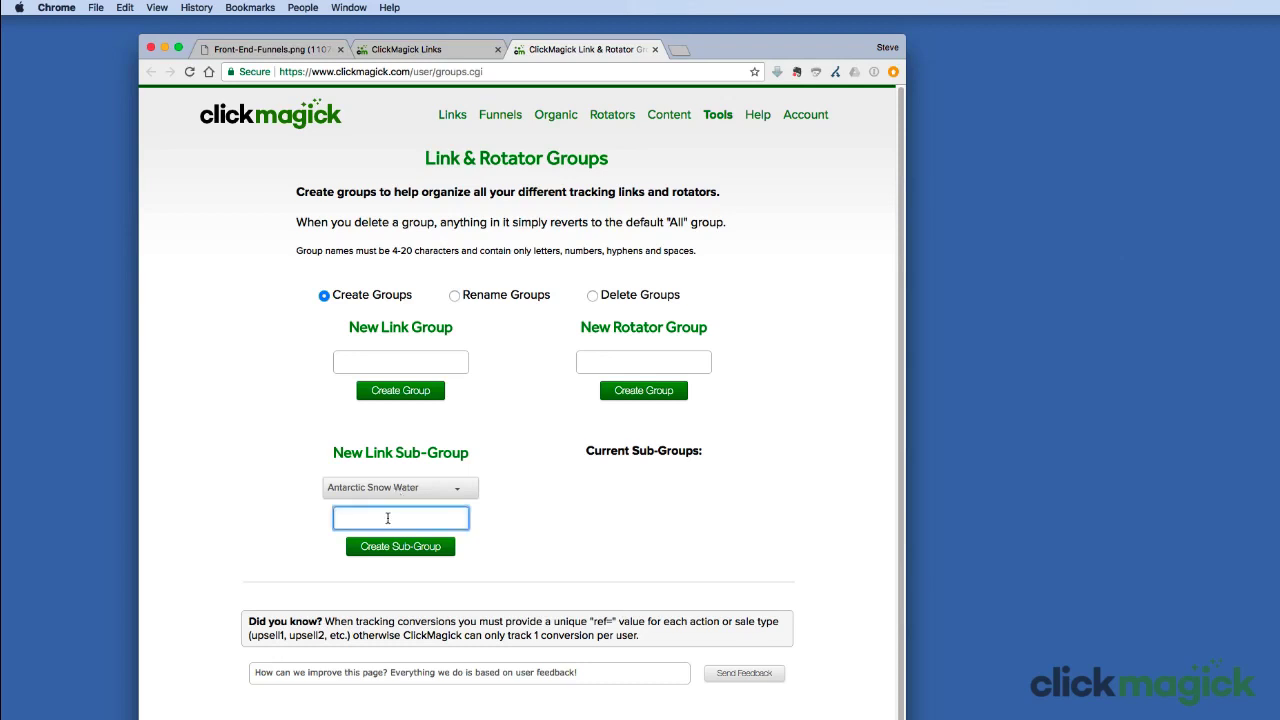
{"action": "type", "text": "Entry Links - ASW"}
{"action": "left_click", "coordinate": [374, 548]}
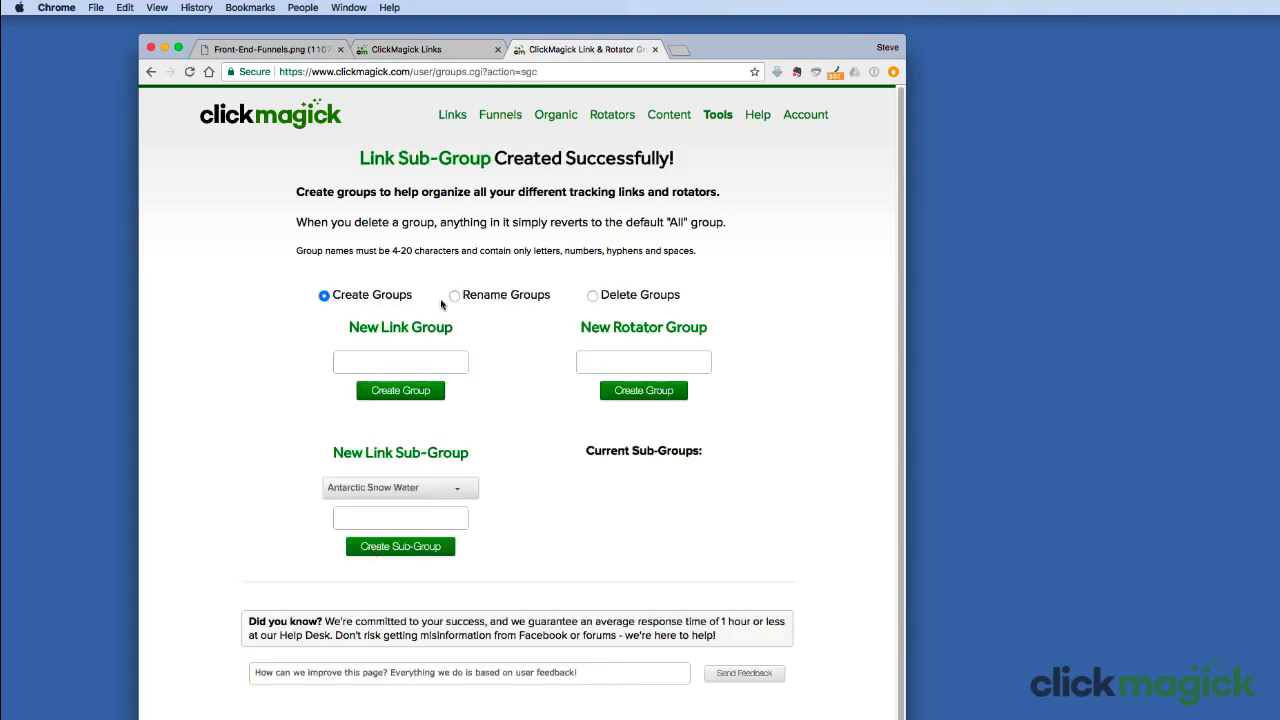
{"action": "left_click", "coordinate": [476, 48]}
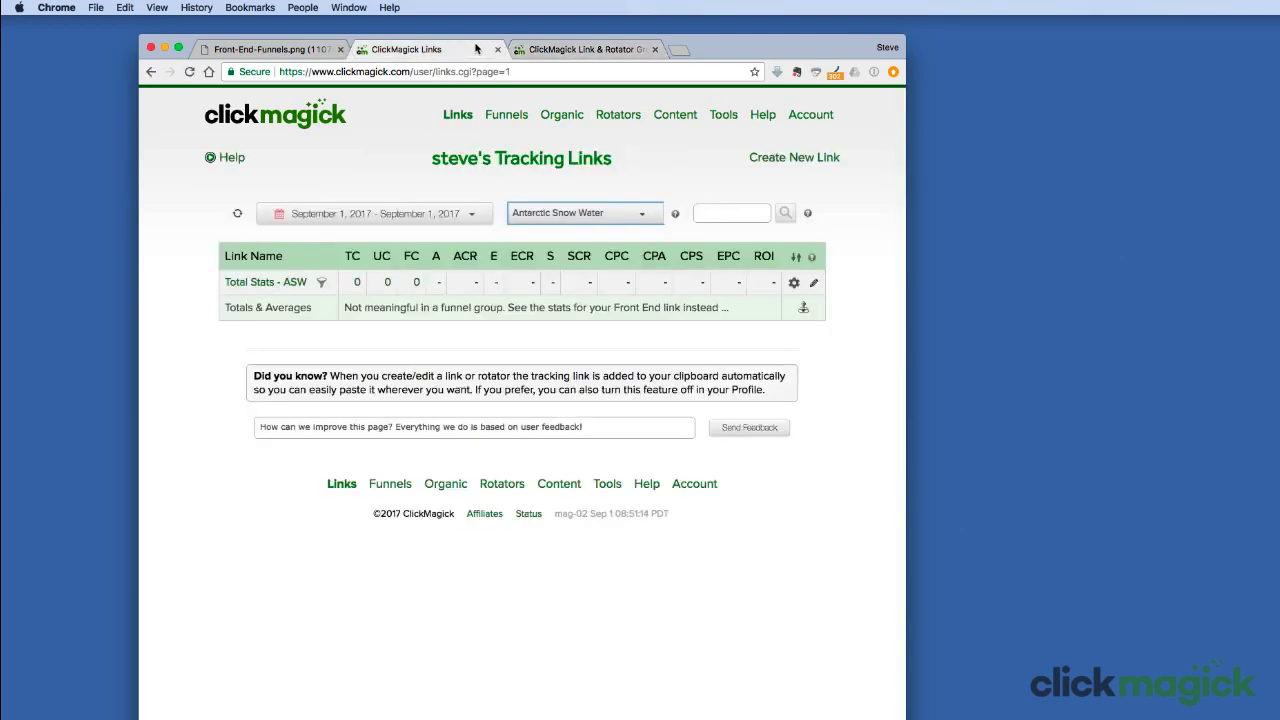
Step: Refresh the links list and filter it to Antarctic Snow Water > Entry Links - ASW
{"action": "left_click", "coordinate": [237, 213]}
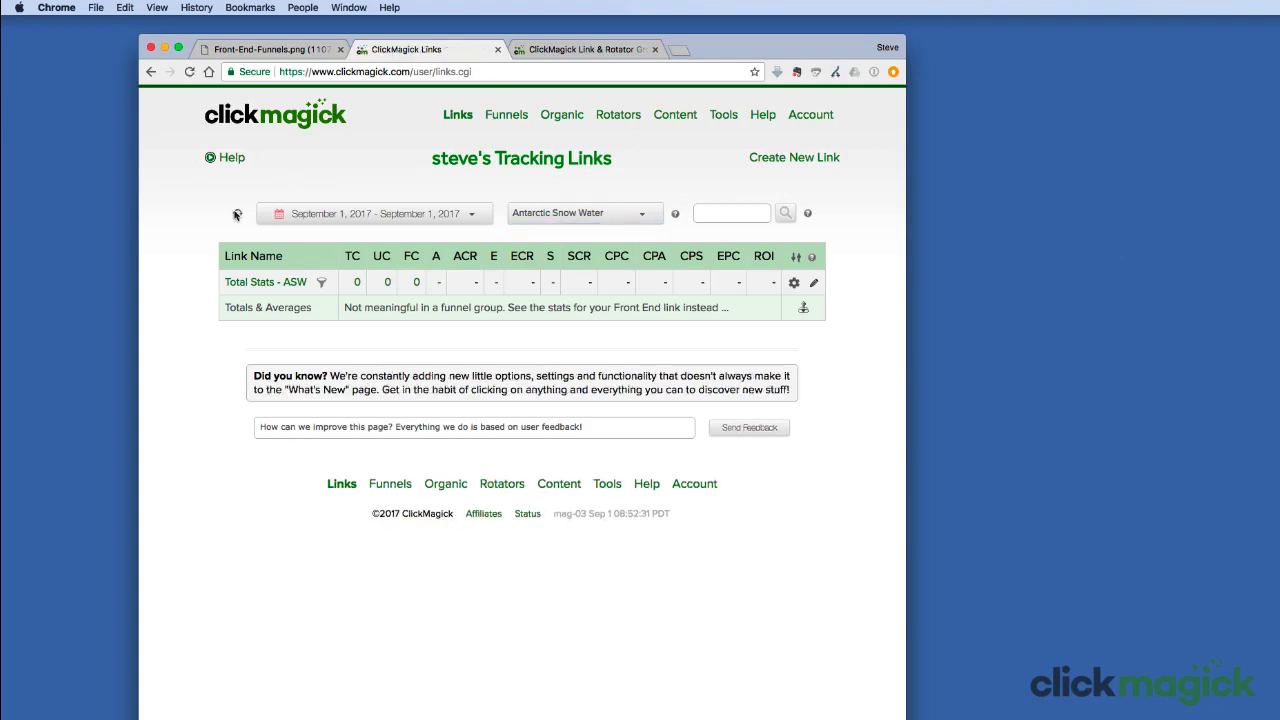
{"action": "left_click", "coordinate": [575, 214]}
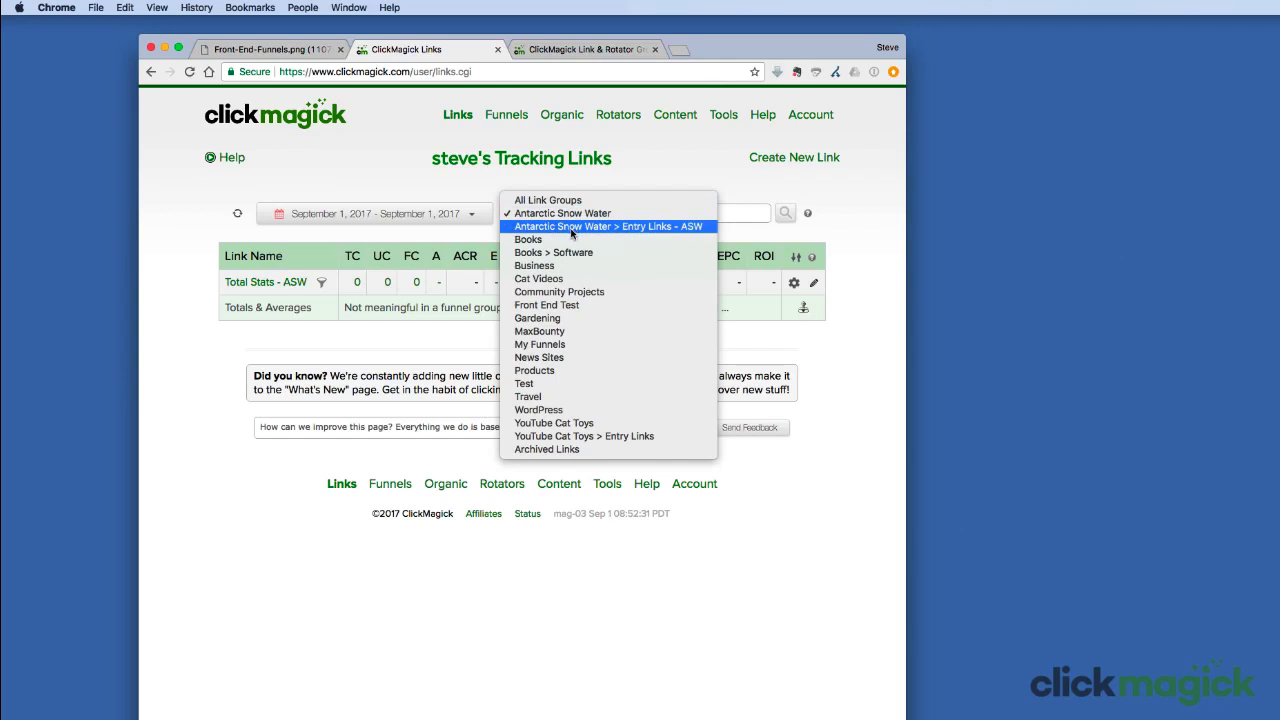
{"action": "left_click", "coordinate": [572, 228]}
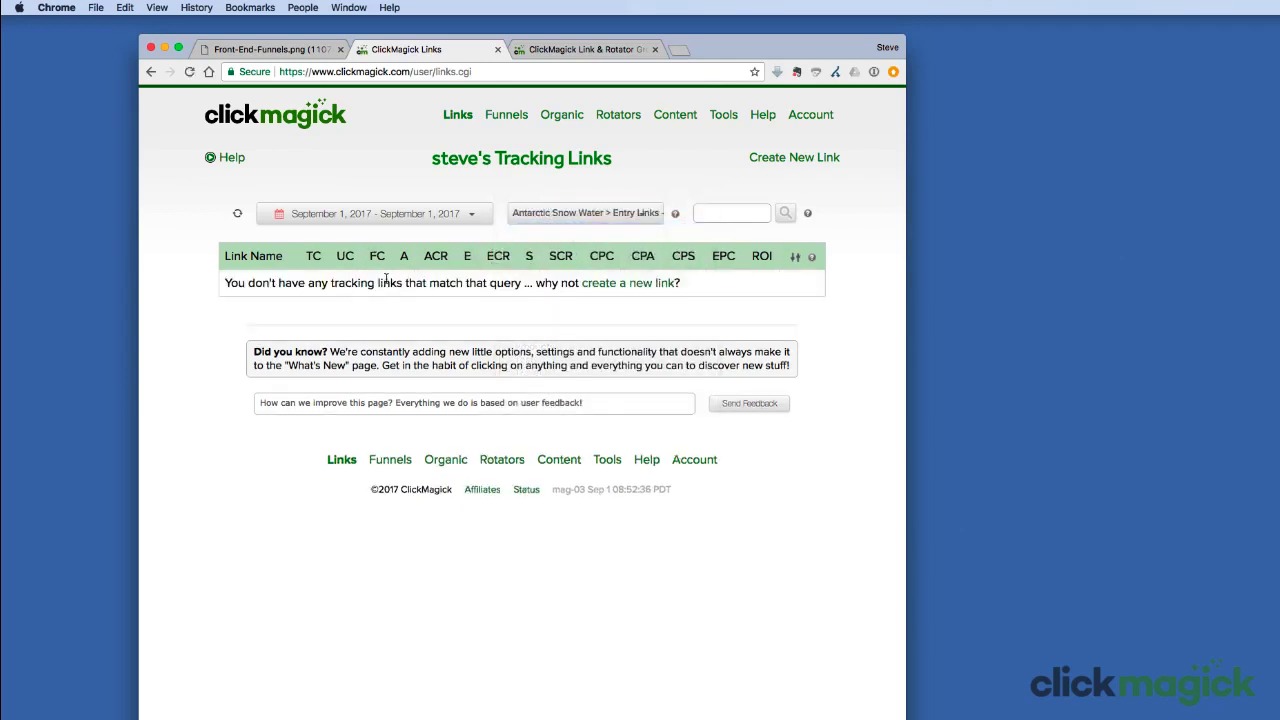
{"action": "left_click", "coordinate": [278, 50]}
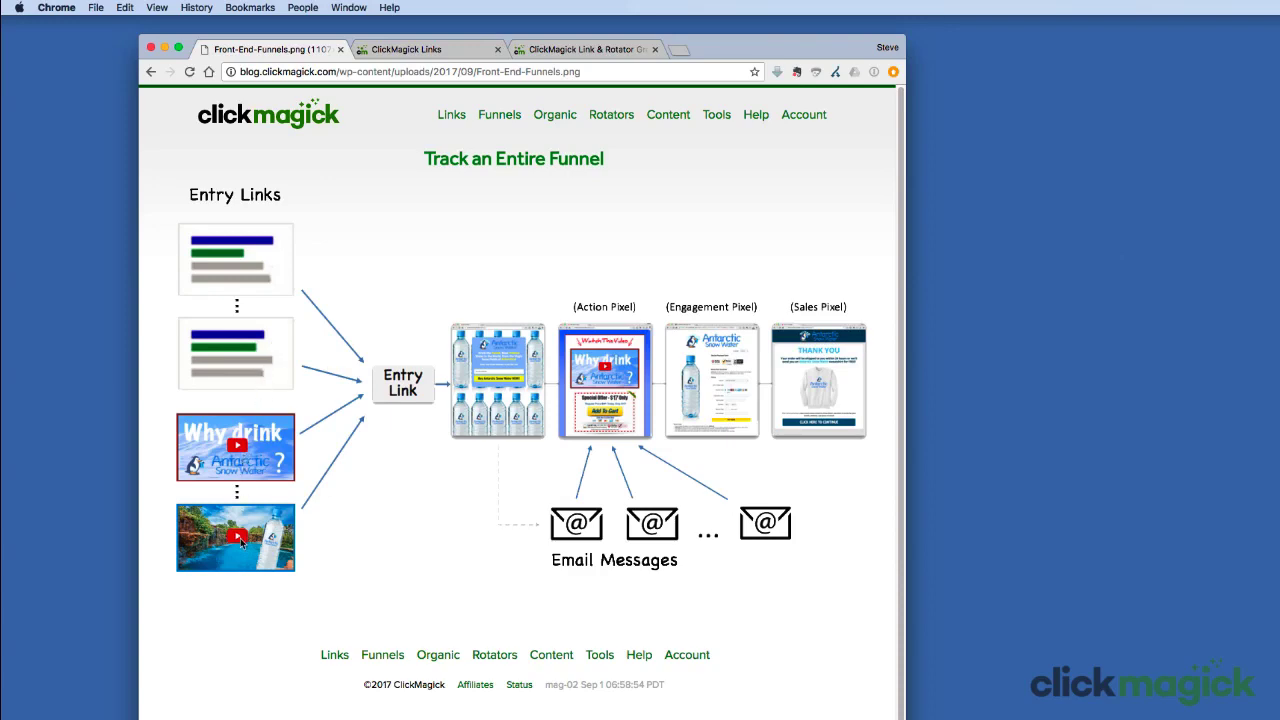
{"action": "left_click", "coordinate": [420, 49]}
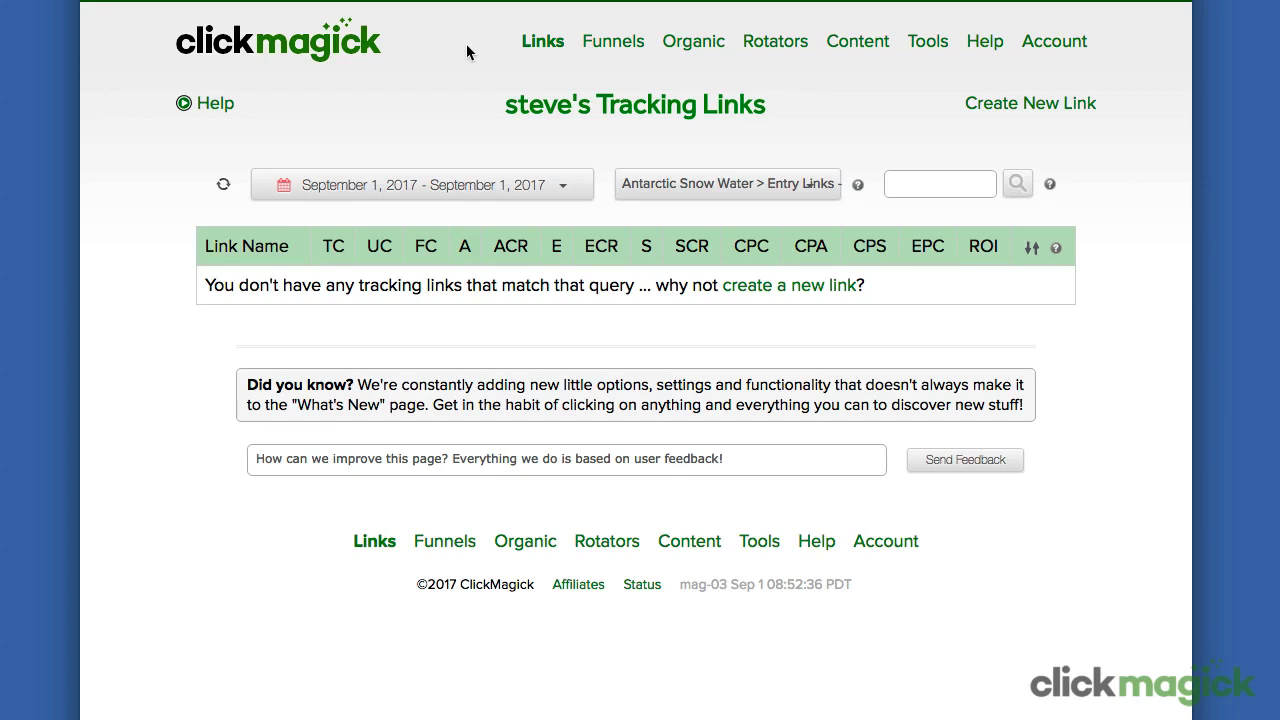
Step: Clone the funnel entry link repeatedly, producing Total Stats links A-7yvd, A-lf0u, A-nox5 and A-yyoc
{"action": "left_click", "coordinate": [1001, 106]}
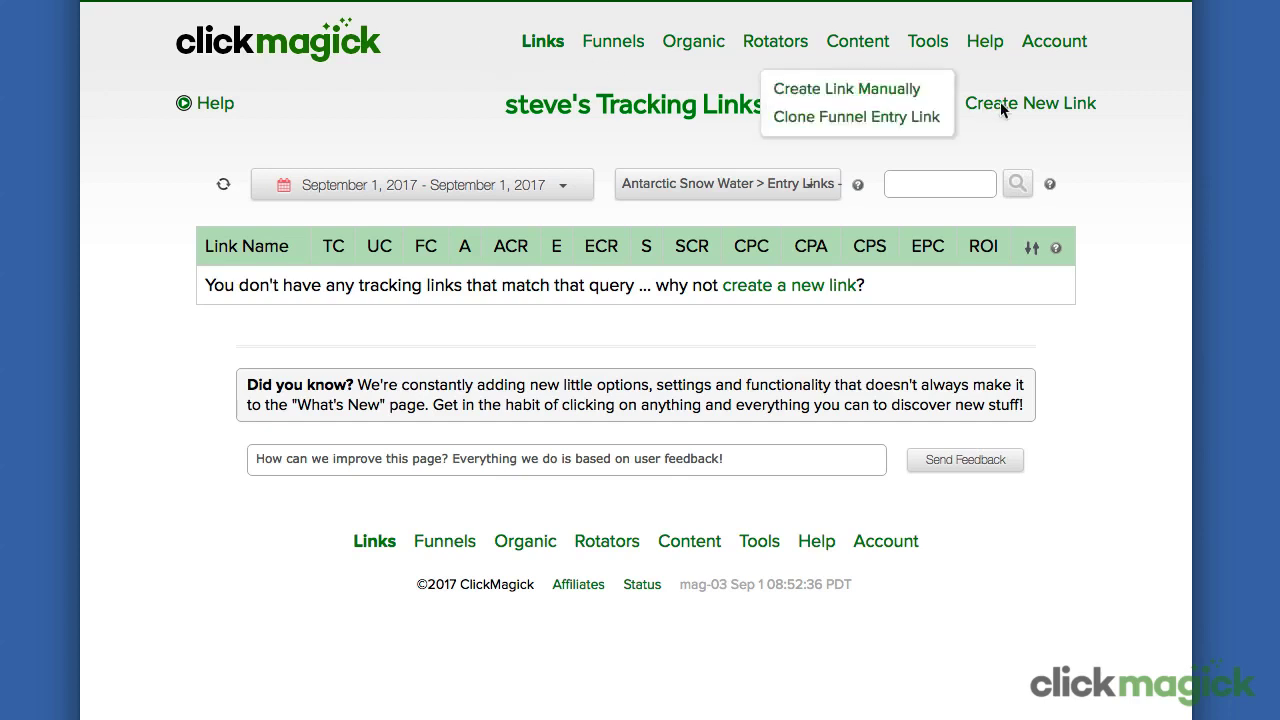
{"action": "left_click", "coordinate": [899, 125]}
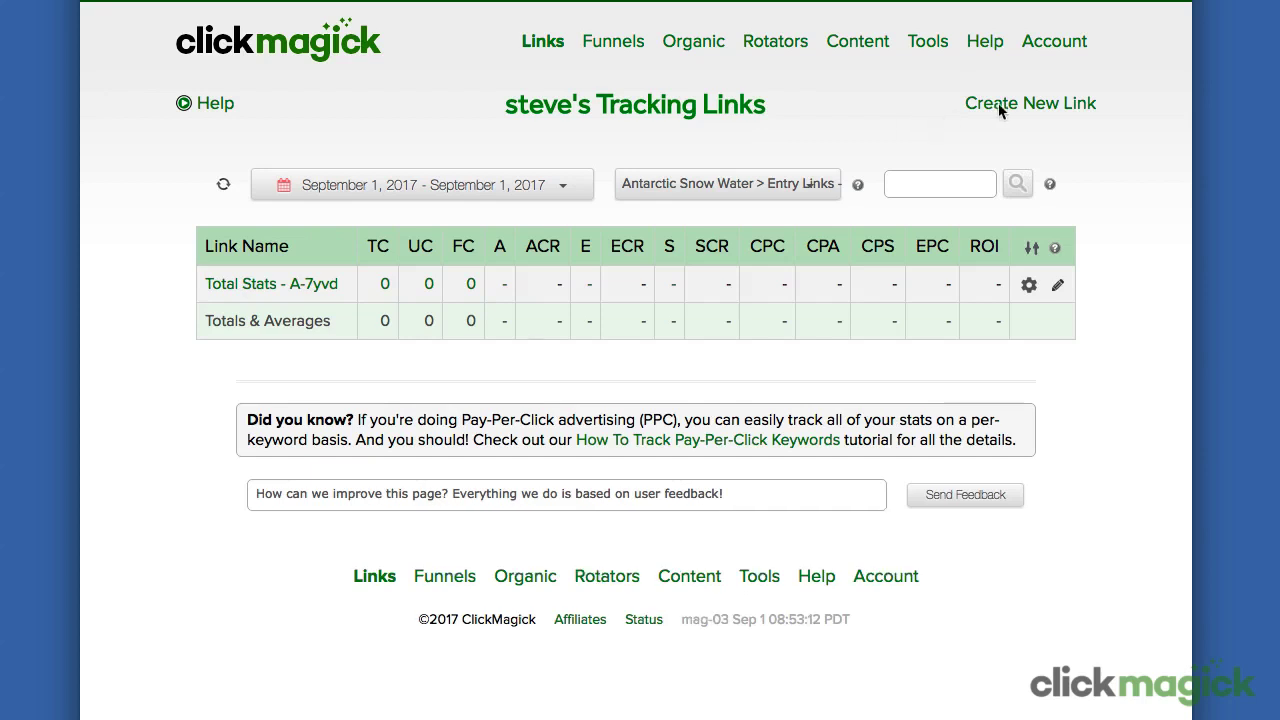
{"action": "mouse_move", "coordinate": [1000, 103]}
{"action": "left_click", "coordinate": [916, 119]}
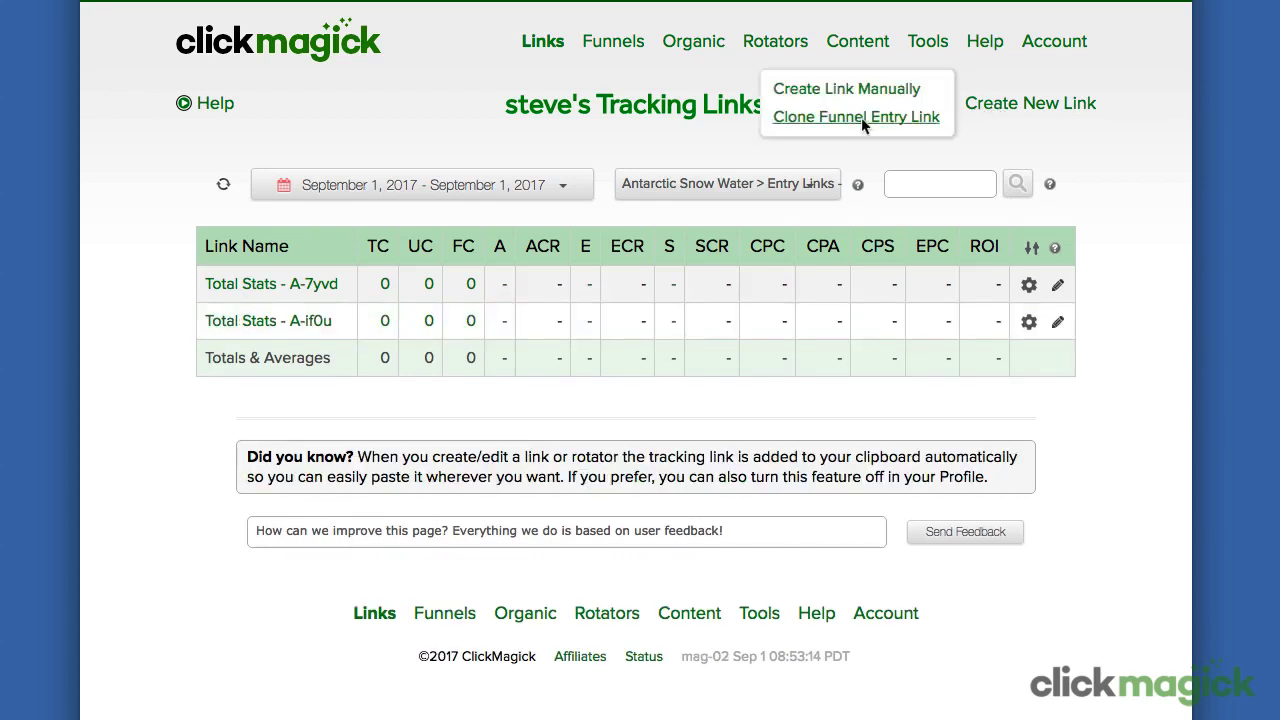
{"action": "left_click", "coordinate": [861, 118]}
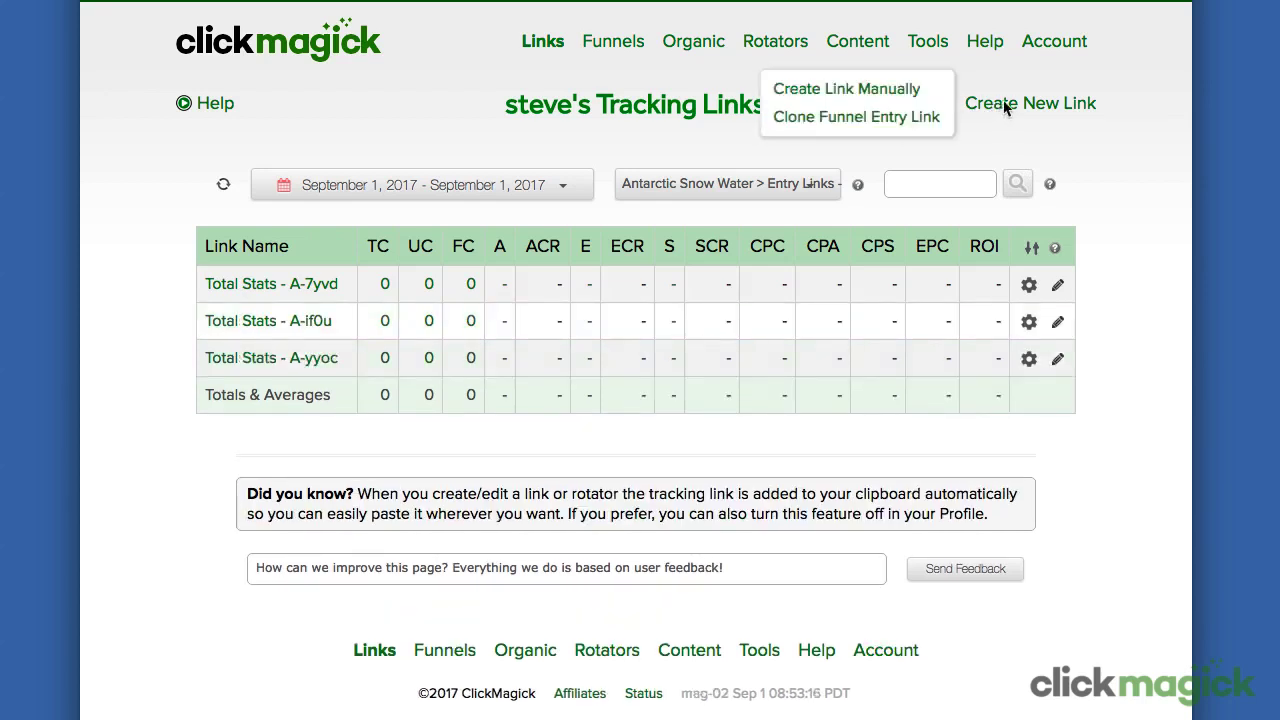
{"action": "left_click", "coordinate": [906, 119]}
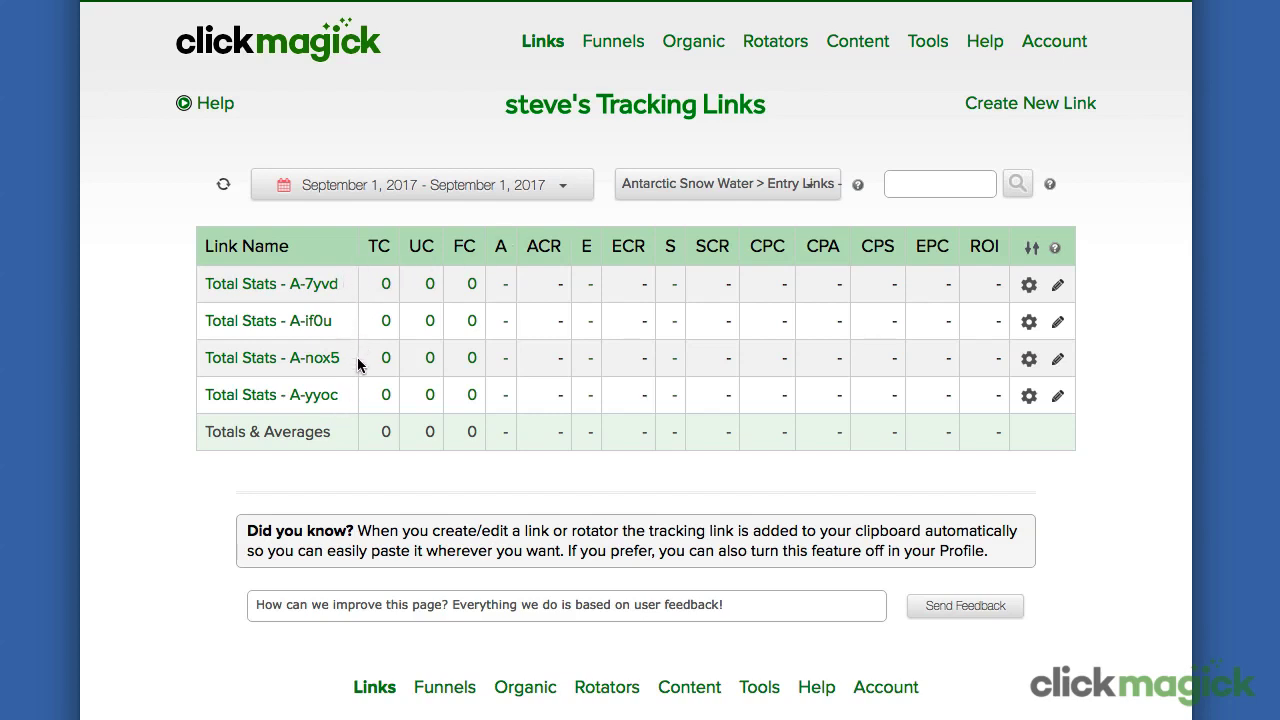
Step: Rename the first two cloned entry links to Total Stats - Ad 1 and Total Stats - Ad 2
{"action": "left_click", "coordinate": [306, 286]}
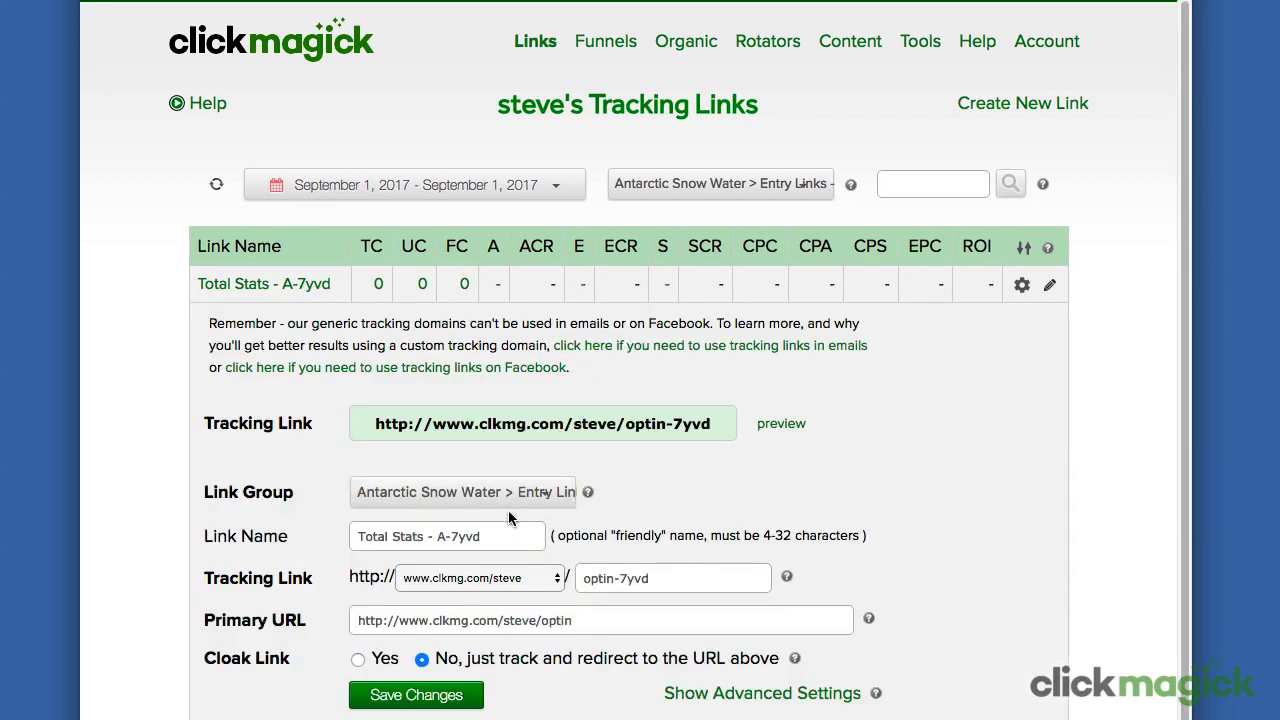
{"action": "left_click_drag", "start_coordinate": [437, 535], "coordinate": [519, 538]}
{"action": "type", "text": "Ad 1"}
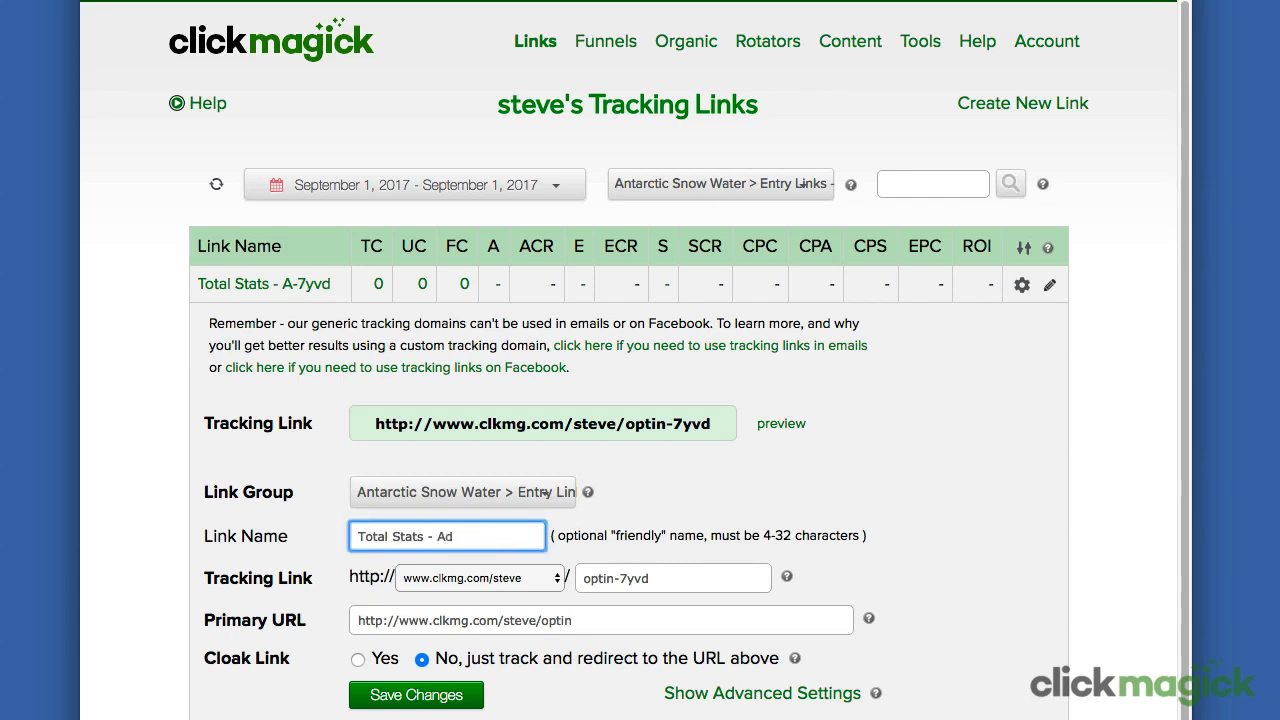
{"action": "left_click", "coordinate": [438, 697]}
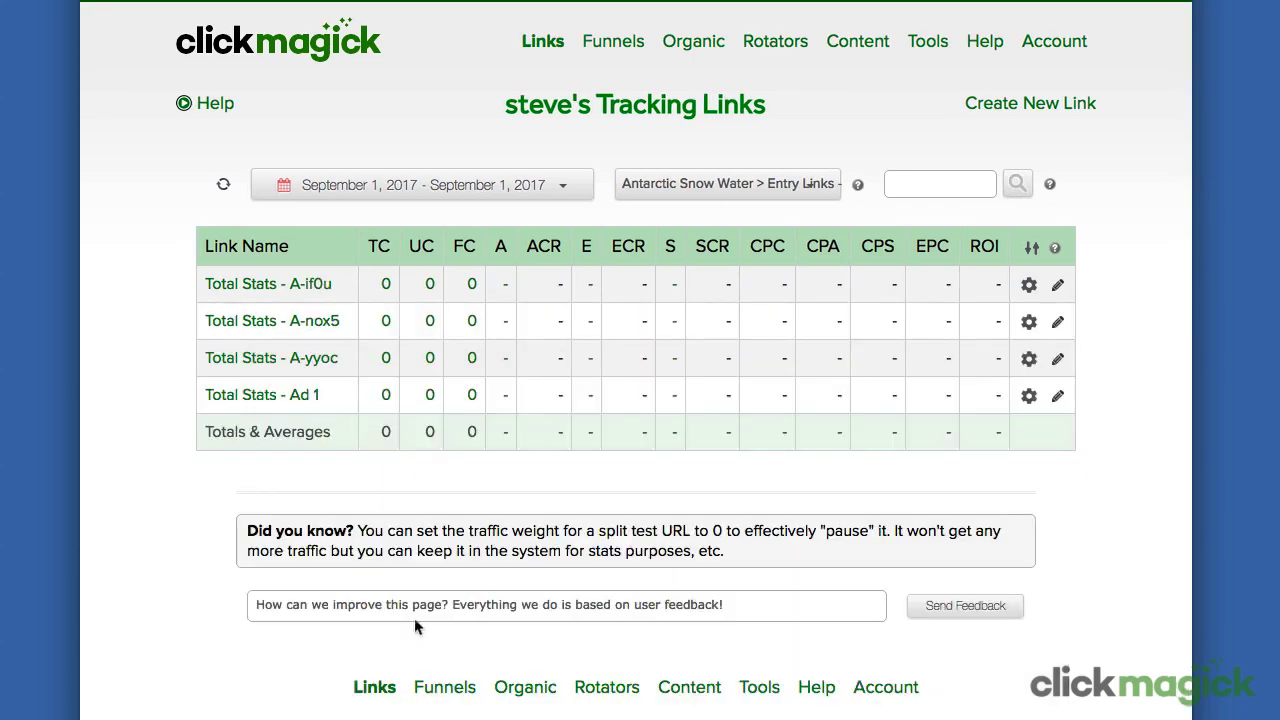
{"action": "left_click", "coordinate": [313, 285]}
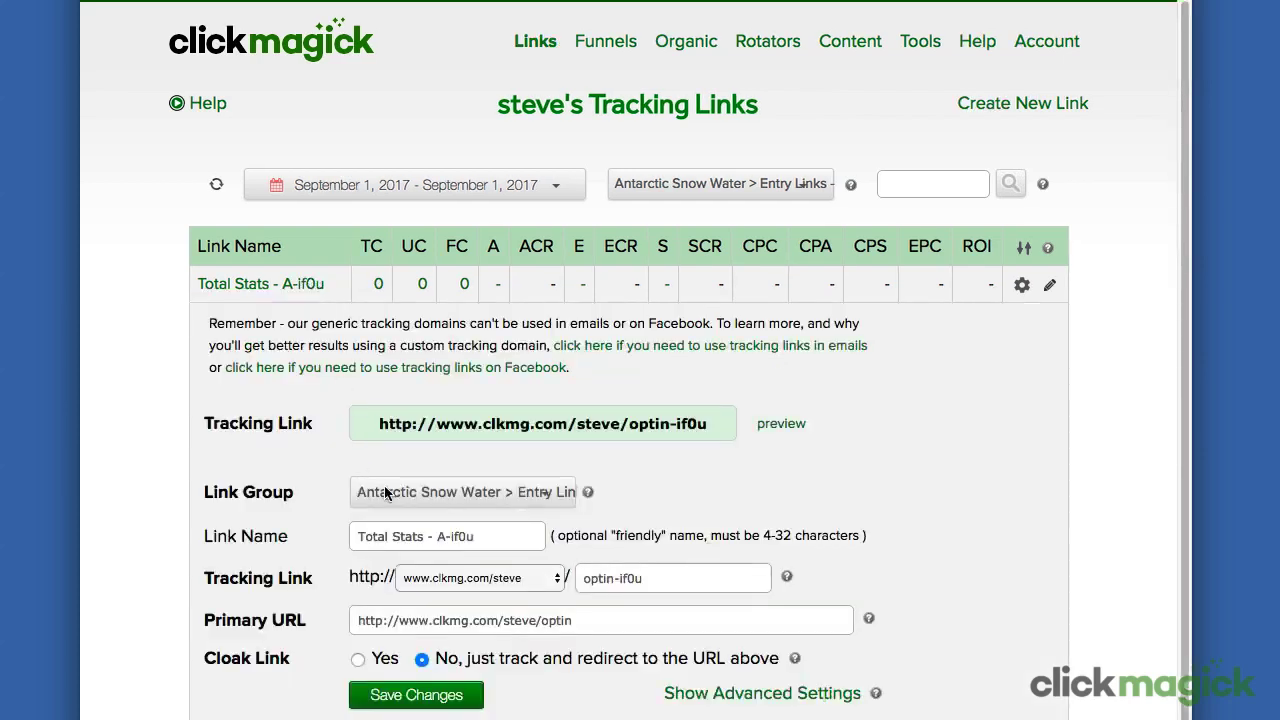
{"action": "left_click_drag", "start_coordinate": [436, 536], "coordinate": [486, 535]}
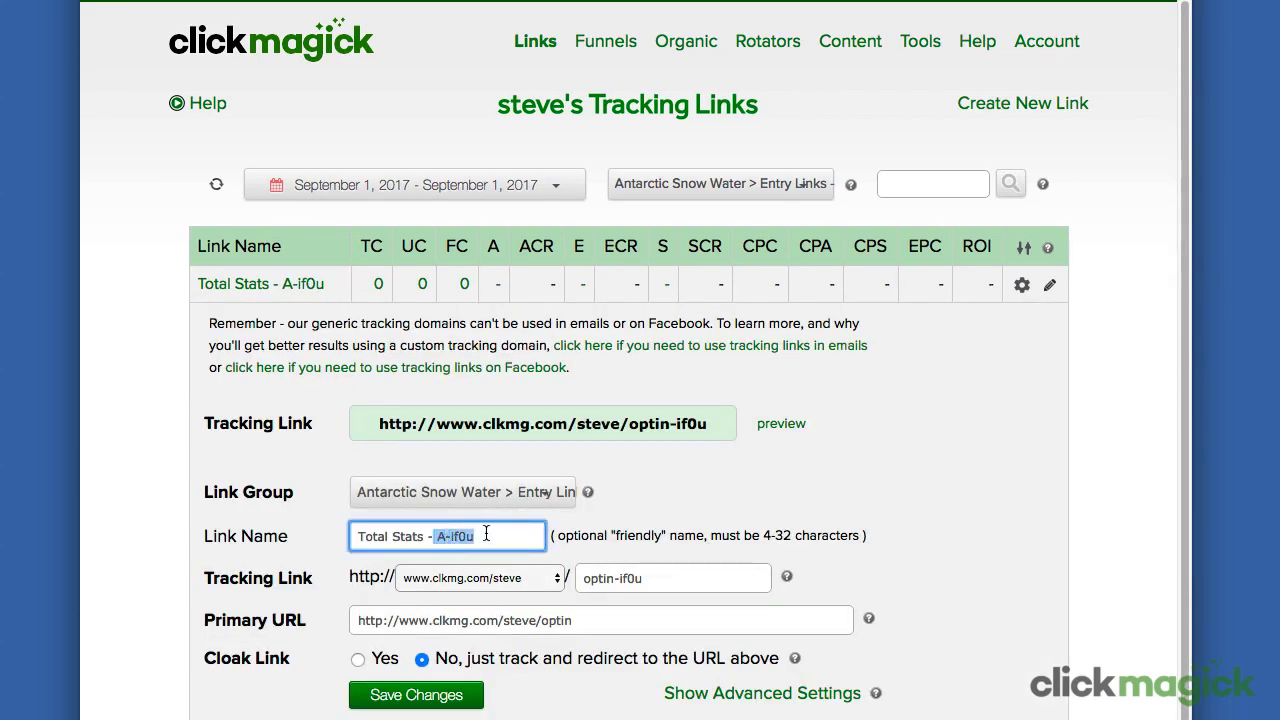
{"action": "type", "text": "Ad 2"}
{"action": "left_click", "coordinate": [441, 697]}
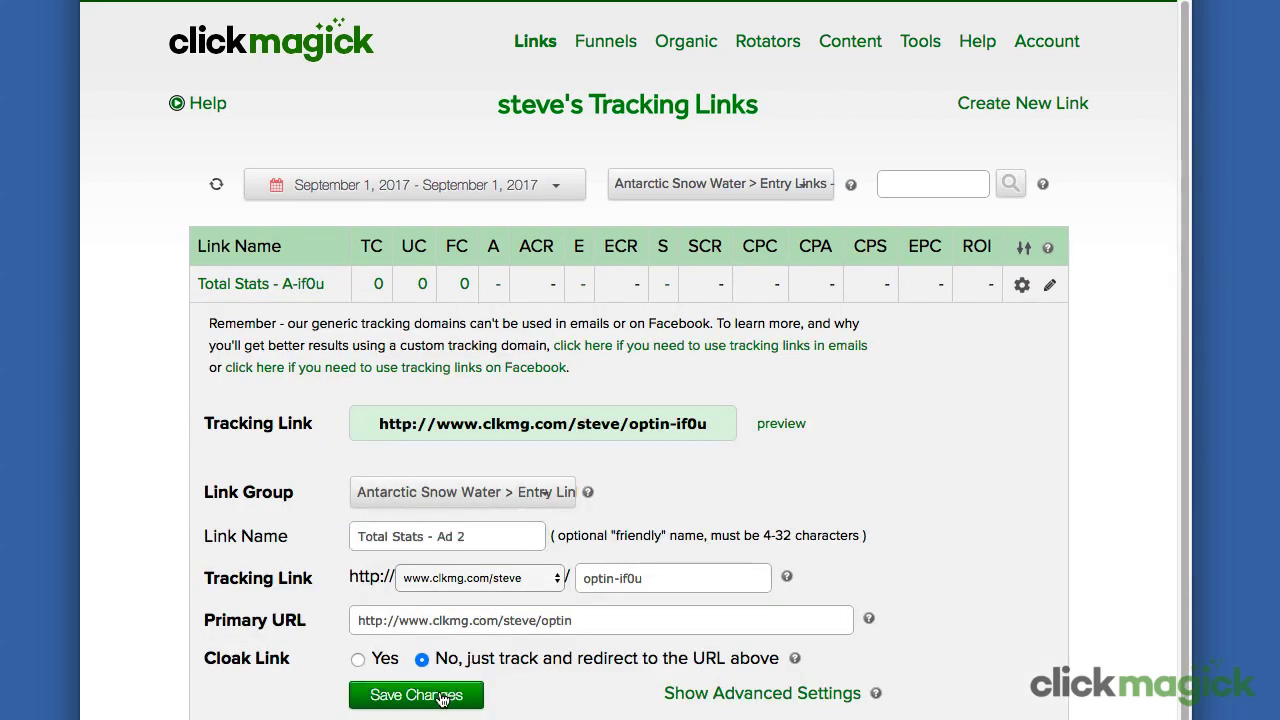
Step: Rename the remaining two clones to Total Stats - Vid 1 and Total Stats - Vid 2
{"action": "left_click", "coordinate": [320, 286]}
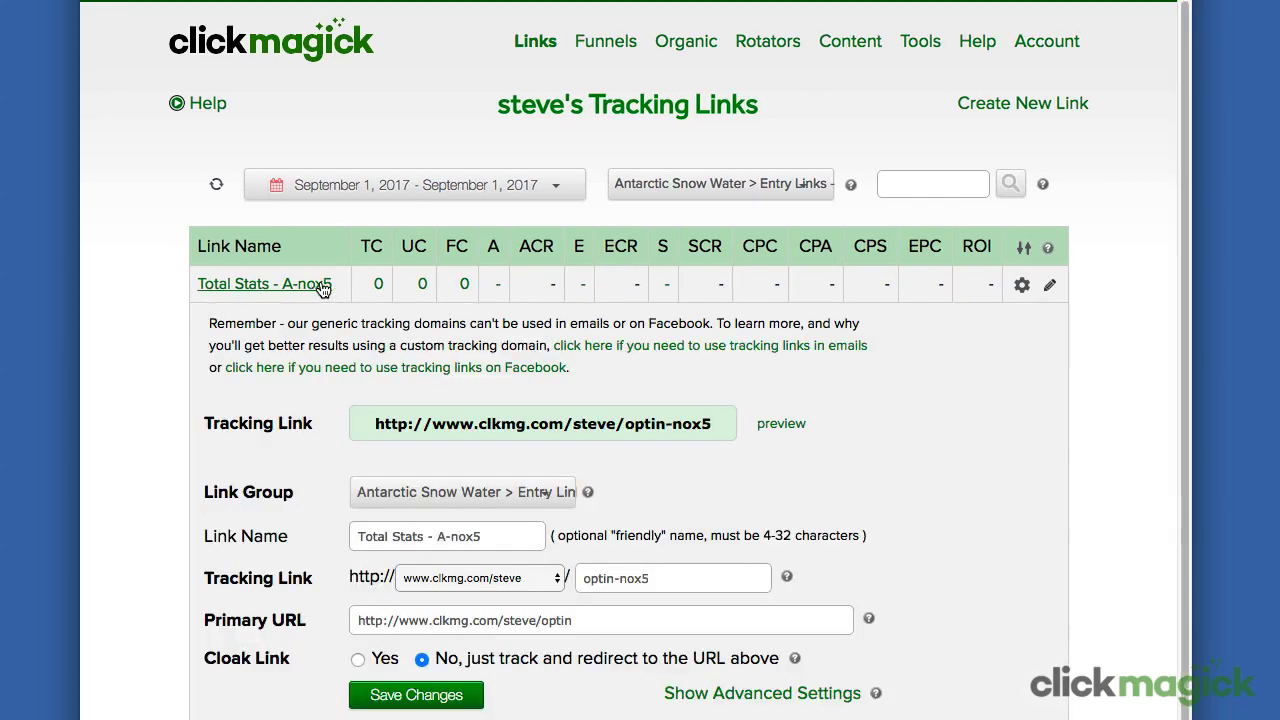
{"action": "left_click_drag", "start_coordinate": [437, 536], "coordinate": [471, 540]}
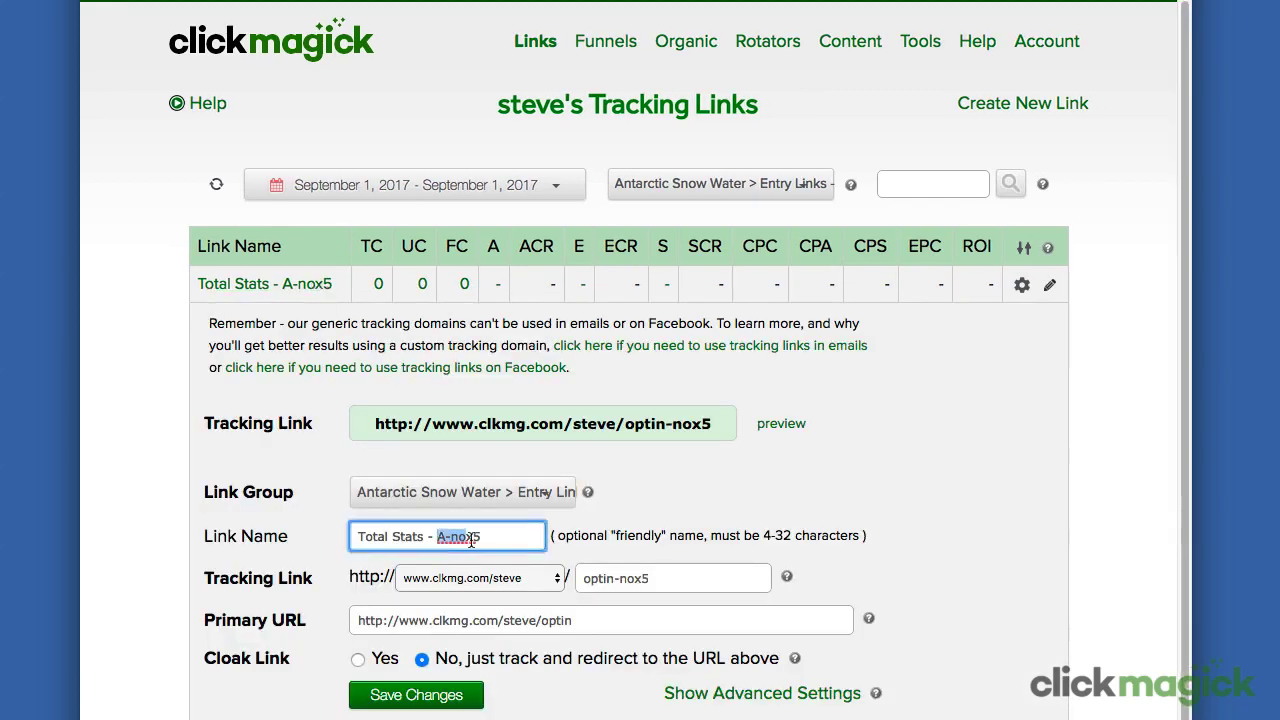
{"action": "type", "text": "Vid 1"}
{"action": "left_click", "coordinate": [430, 700]}
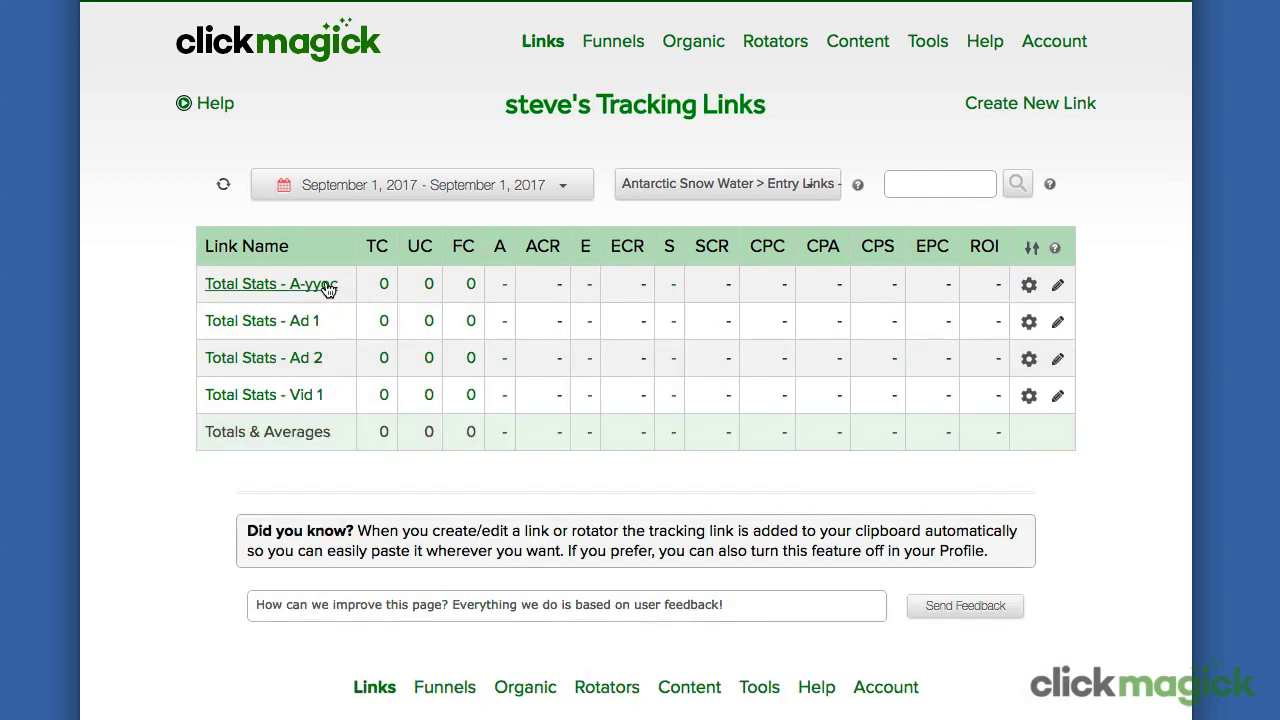
{"action": "left_click", "coordinate": [328, 288]}
{"action": "left_click_drag", "start_coordinate": [438, 536], "coordinate": [532, 543]}
{"action": "type", "text": "Vid 2"}
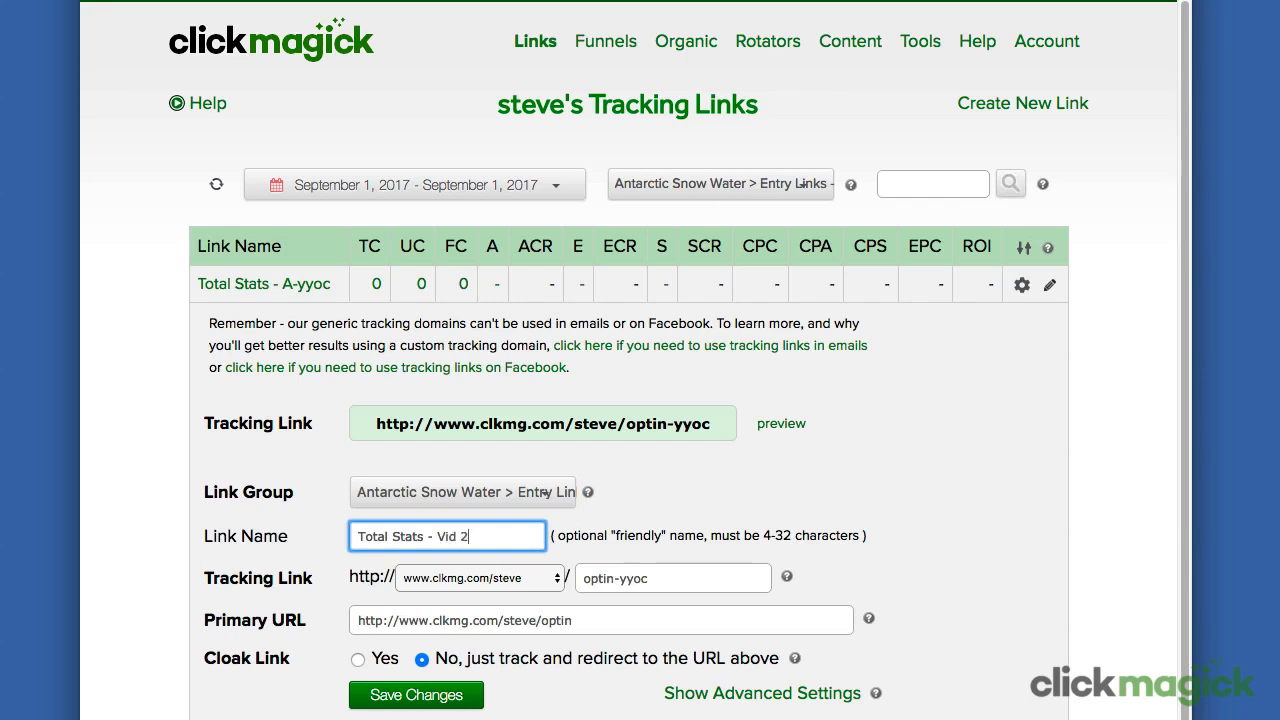
{"action": "left_click", "coordinate": [443, 695]}
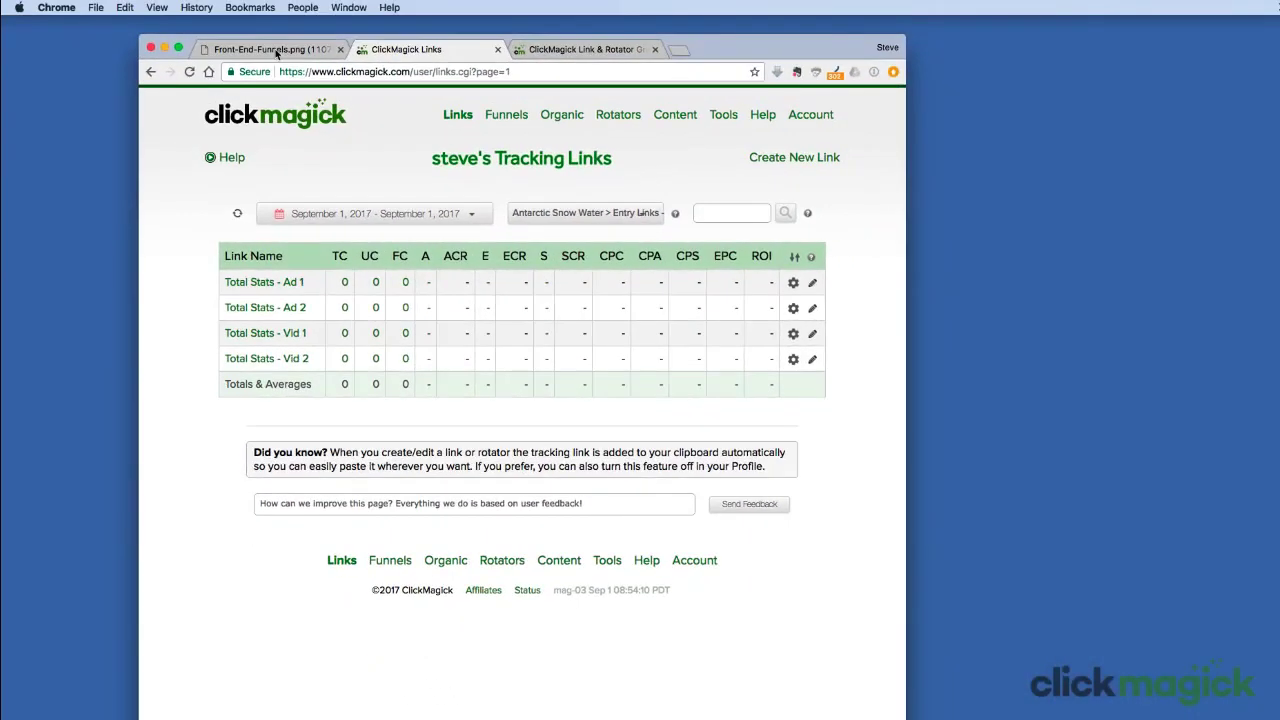
{"action": "left_click", "coordinate": [277, 53]}
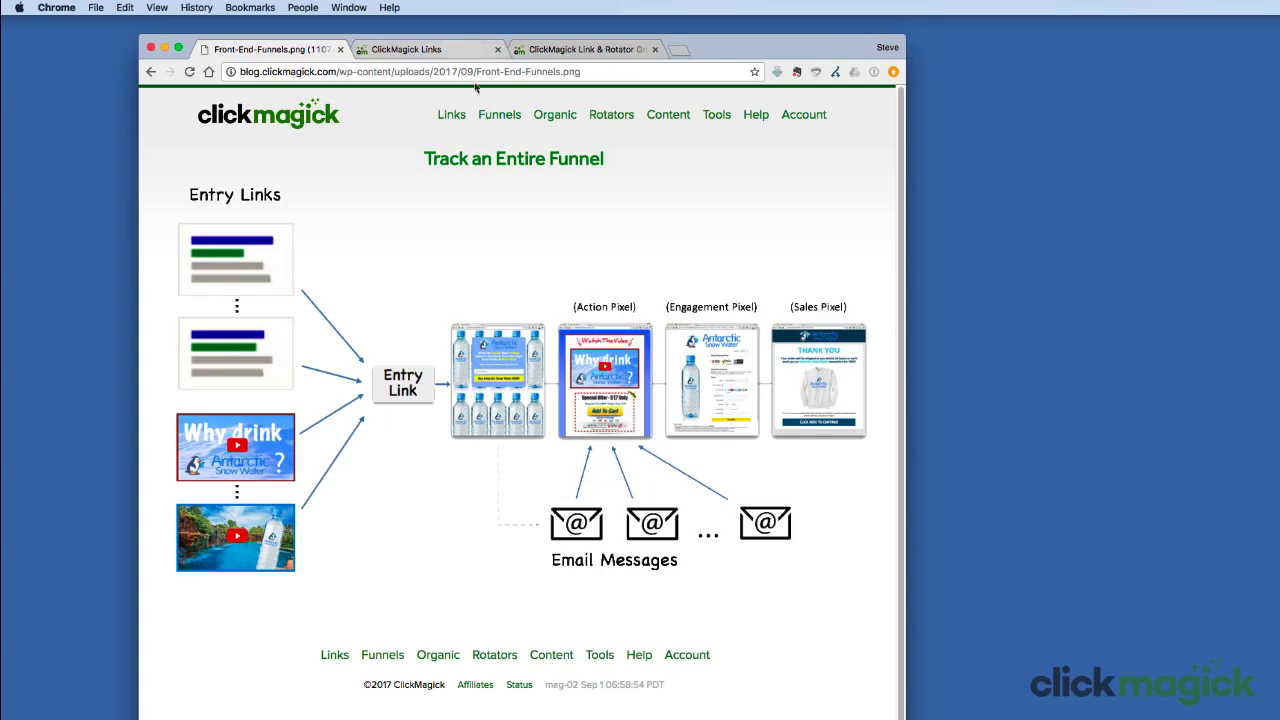
Step: Filter the tracking links list to the Antarctic Snow Water group
{"action": "left_click", "coordinate": [440, 49]}
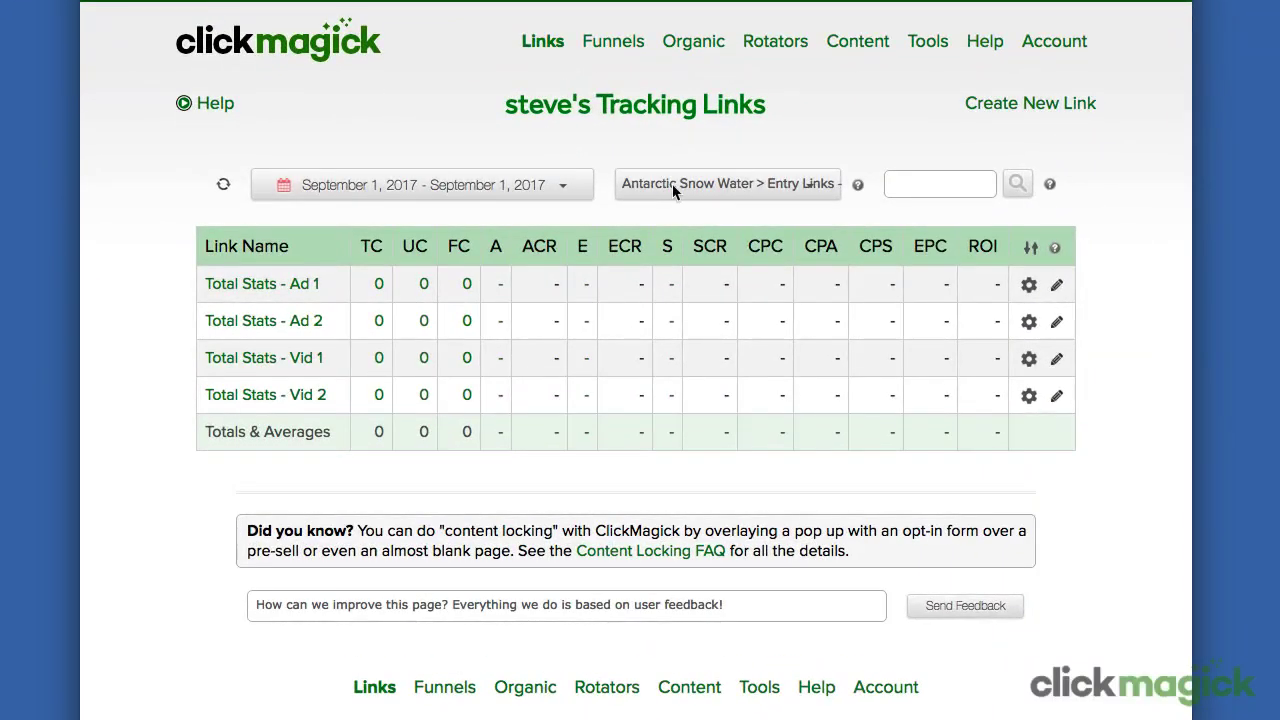
{"action": "left_click", "coordinate": [617, 196]}
{"action": "left_click", "coordinate": [671, 165]}
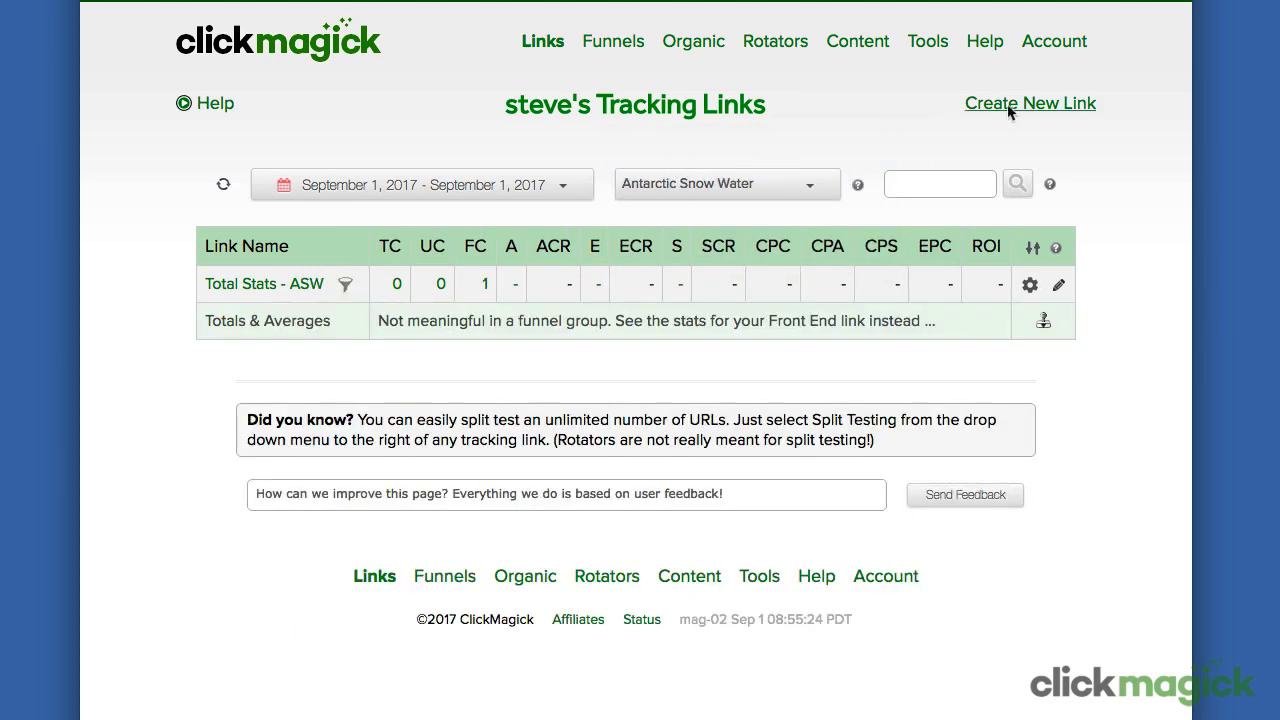
Step: Create link 'ASW - Email 1' with primary URL antarcticsnowwater.com/salesvid
{"action": "left_click", "coordinate": [1017, 106]}
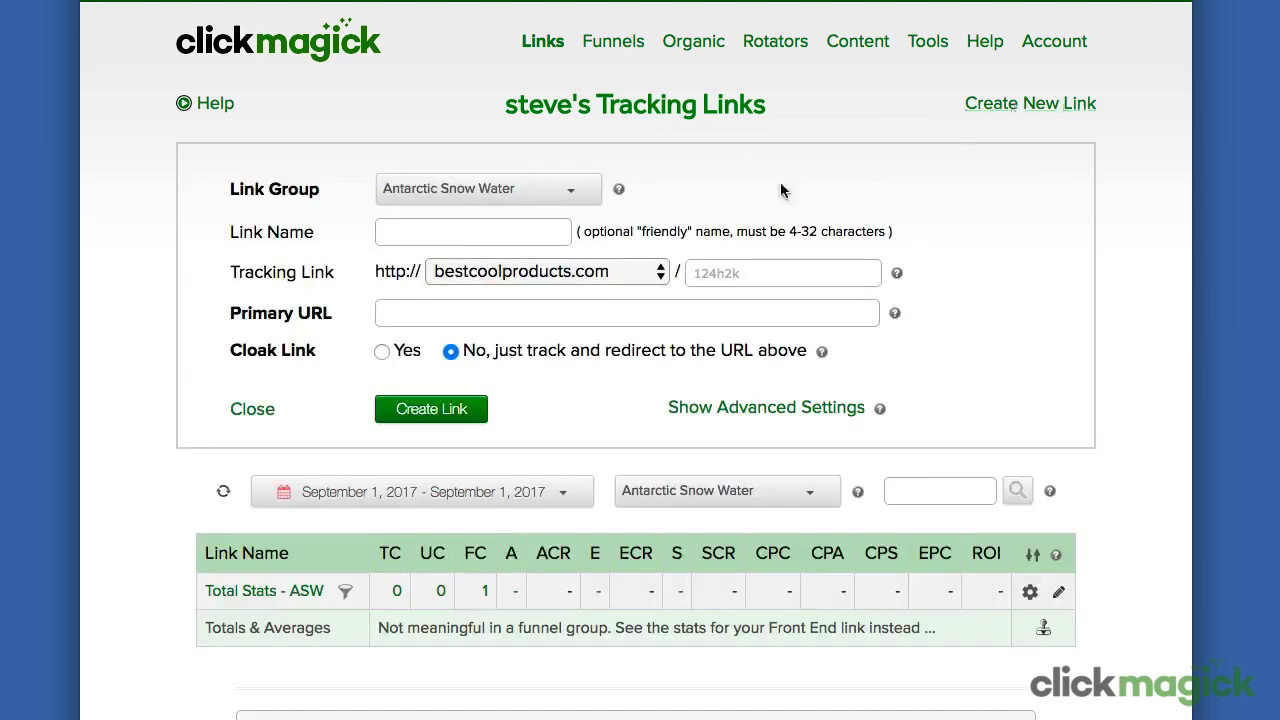
{"action": "left_click", "coordinate": [446, 236]}
{"action": "type", "text": "ASW"}
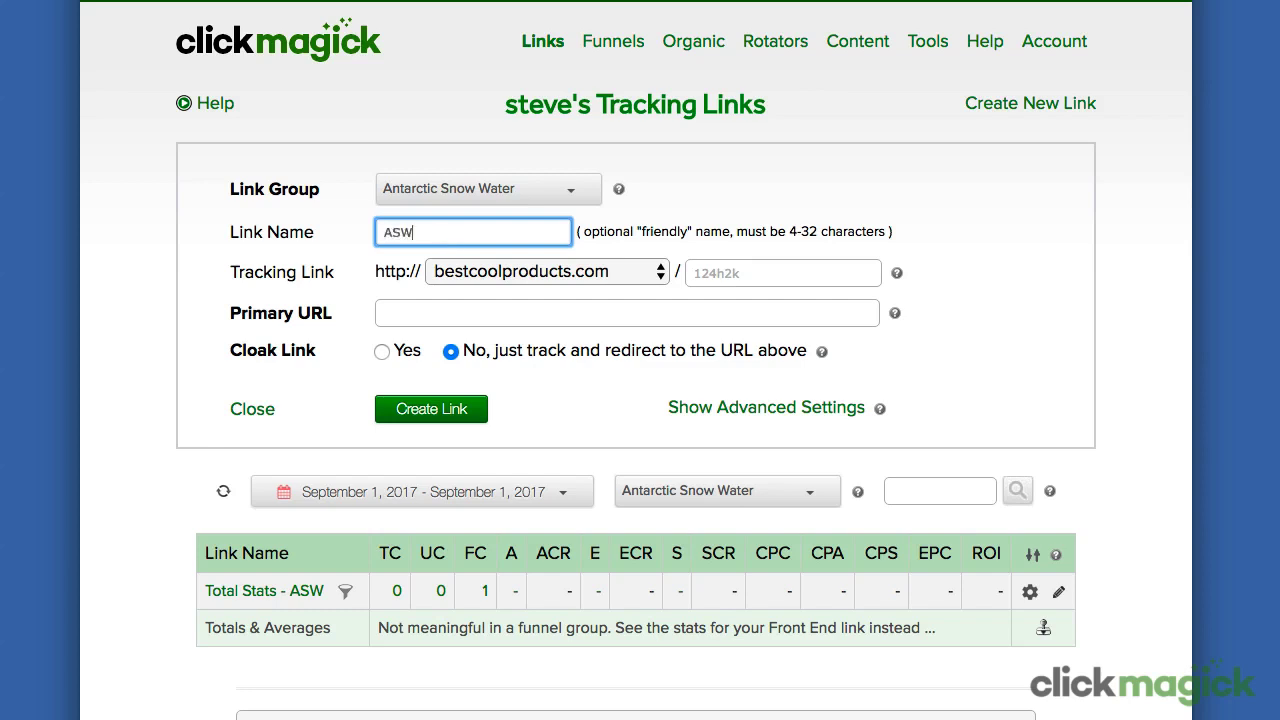
{"action": "type", "text": " - Email 1"}
{"action": "left_click", "coordinate": [385, 313]}
{"action": "type", "text": "htt"}
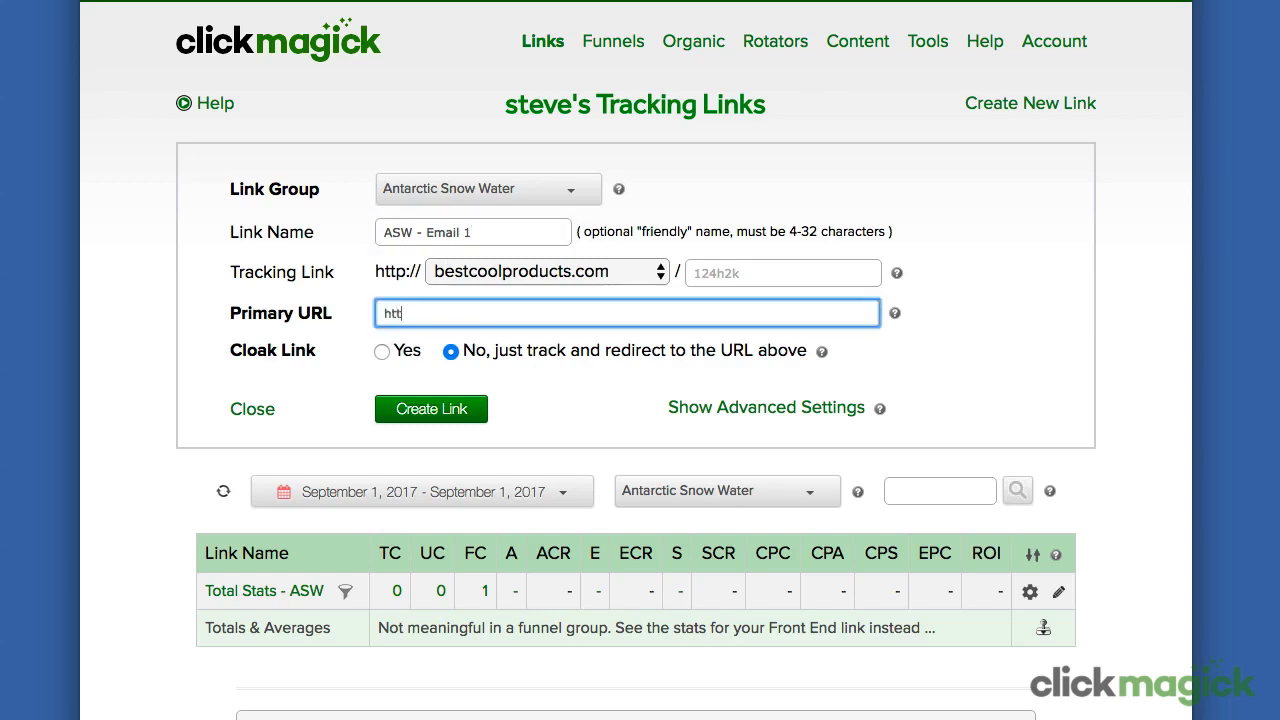
{"action": "type", "text": "p://antarctics"}
{"action": "type", "text": "nowwater.com/salesvid"}
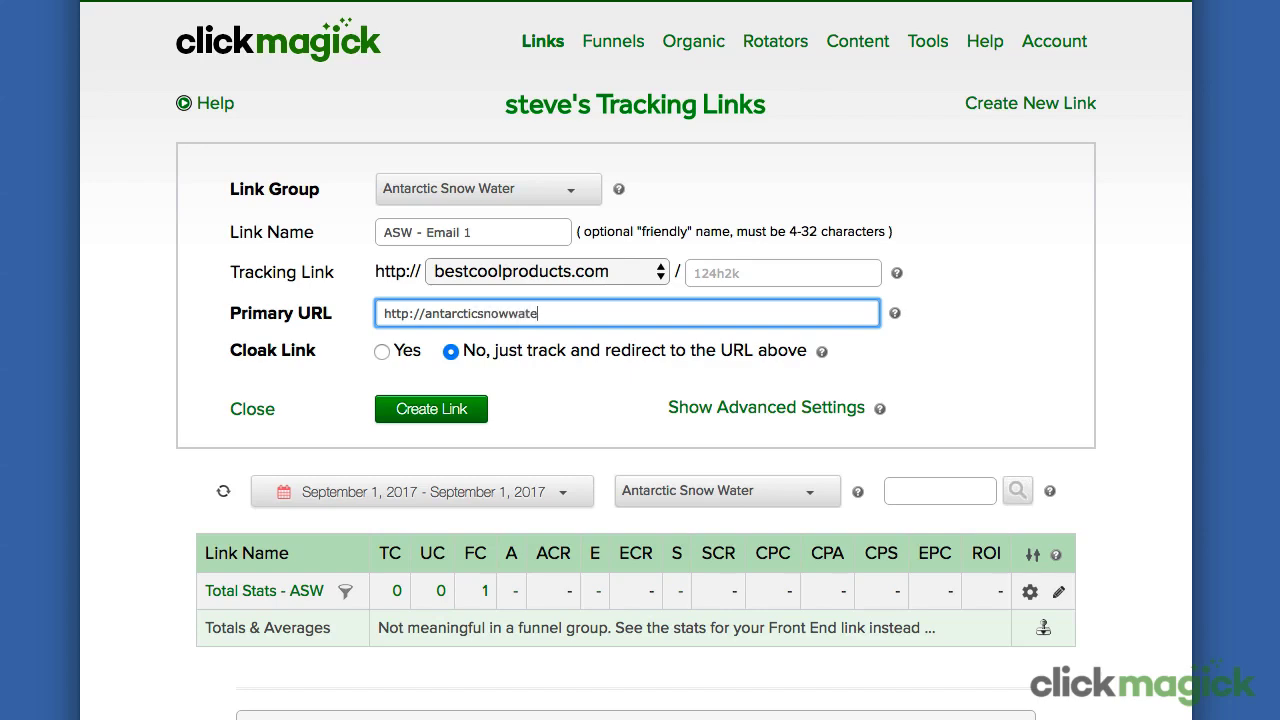
{"action": "left_click", "coordinate": [456, 412]}
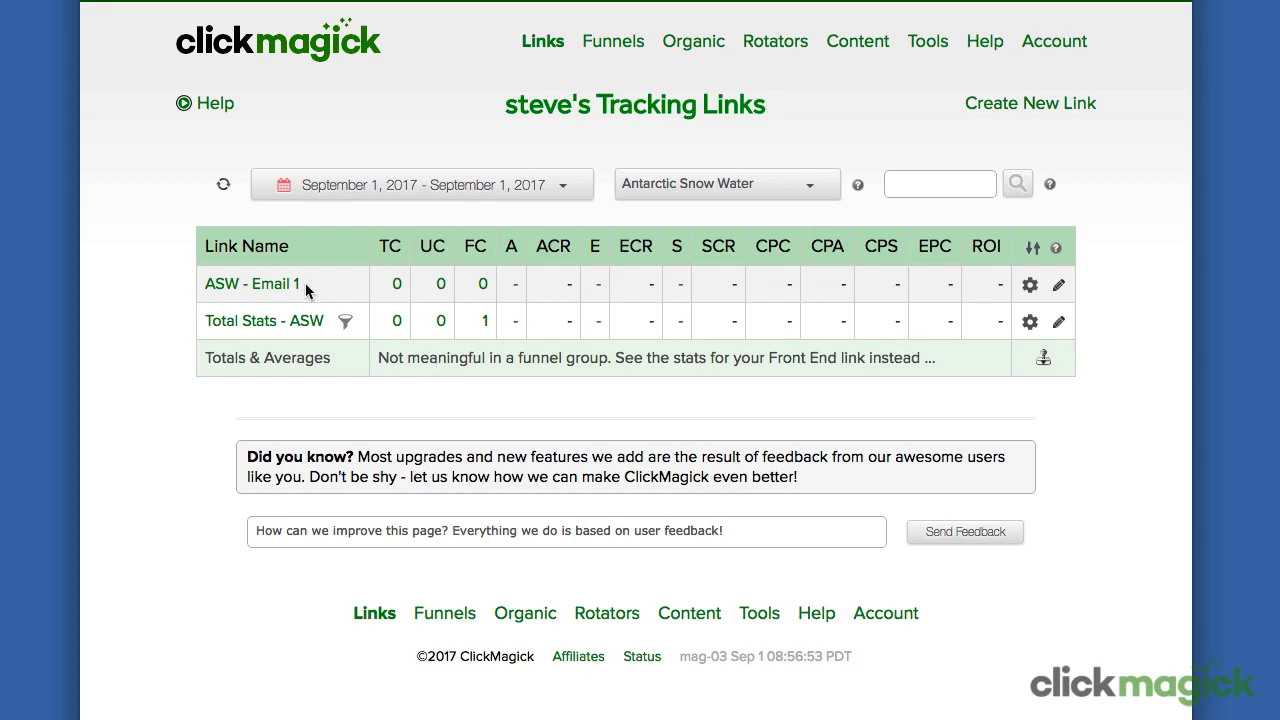
Step: Create a second link, 'ASW - Email 2', also pointing to antarcticsnowwater.com/salesvid
{"action": "left_click", "coordinate": [997, 107]}
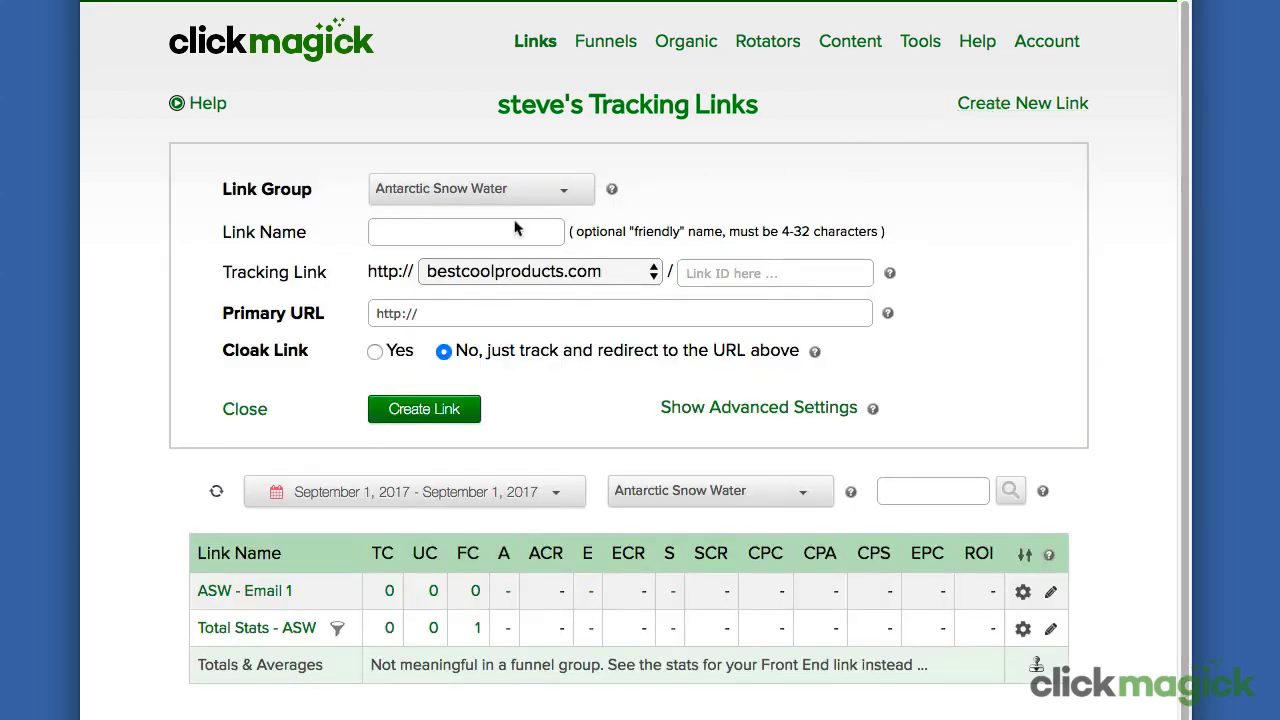
{"action": "left_click", "coordinate": [473, 235]}
{"action": "type", "text": "ASW"}
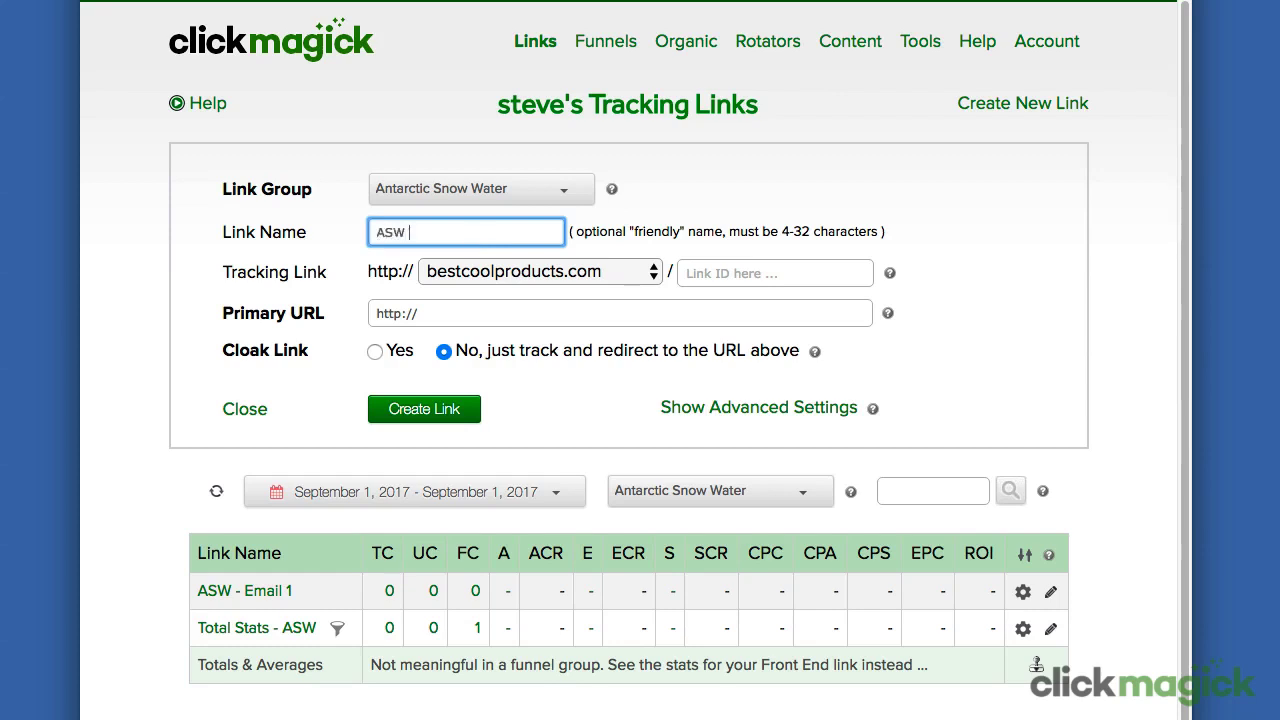
{"action": "type", "text": " - Email 2"}
{"action": "left_click", "coordinate": [470, 315]}
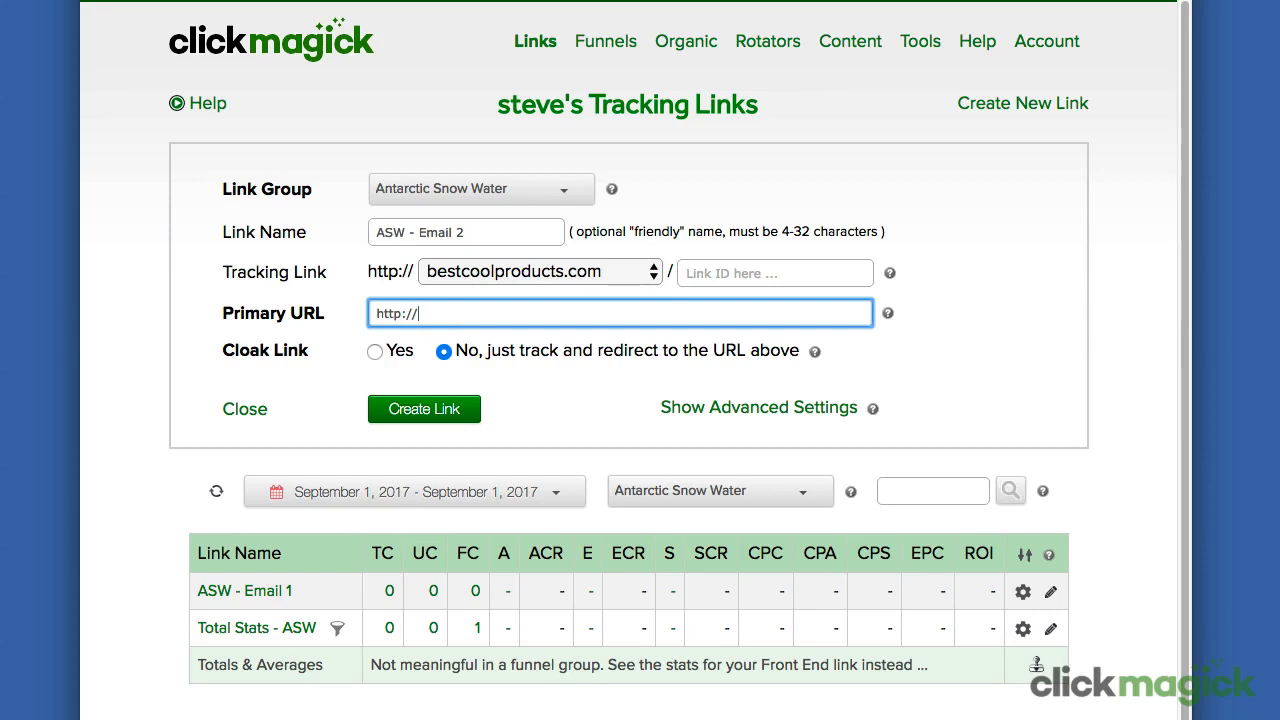
{"action": "type", "text": "antarcticsnowwater.com/salesvid"}
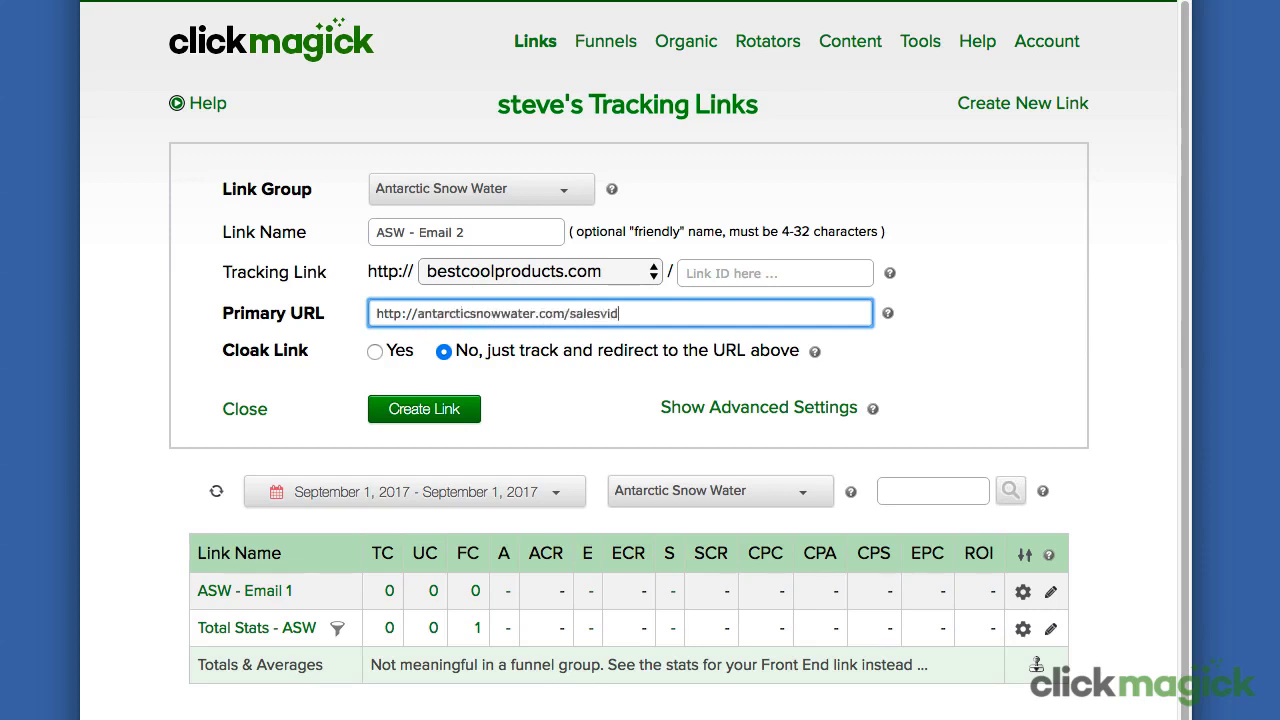
{"action": "left_click", "coordinate": [424, 408]}
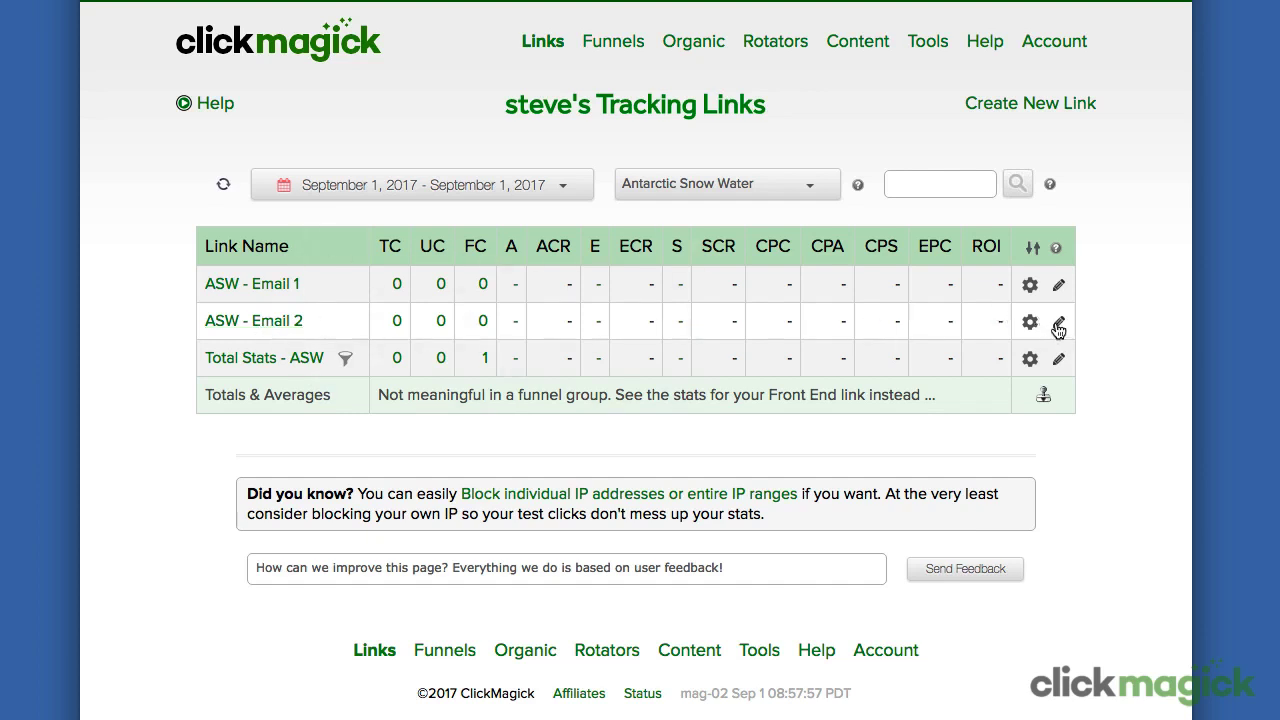
{"action": "mouse_move", "coordinate": [1058, 330]}
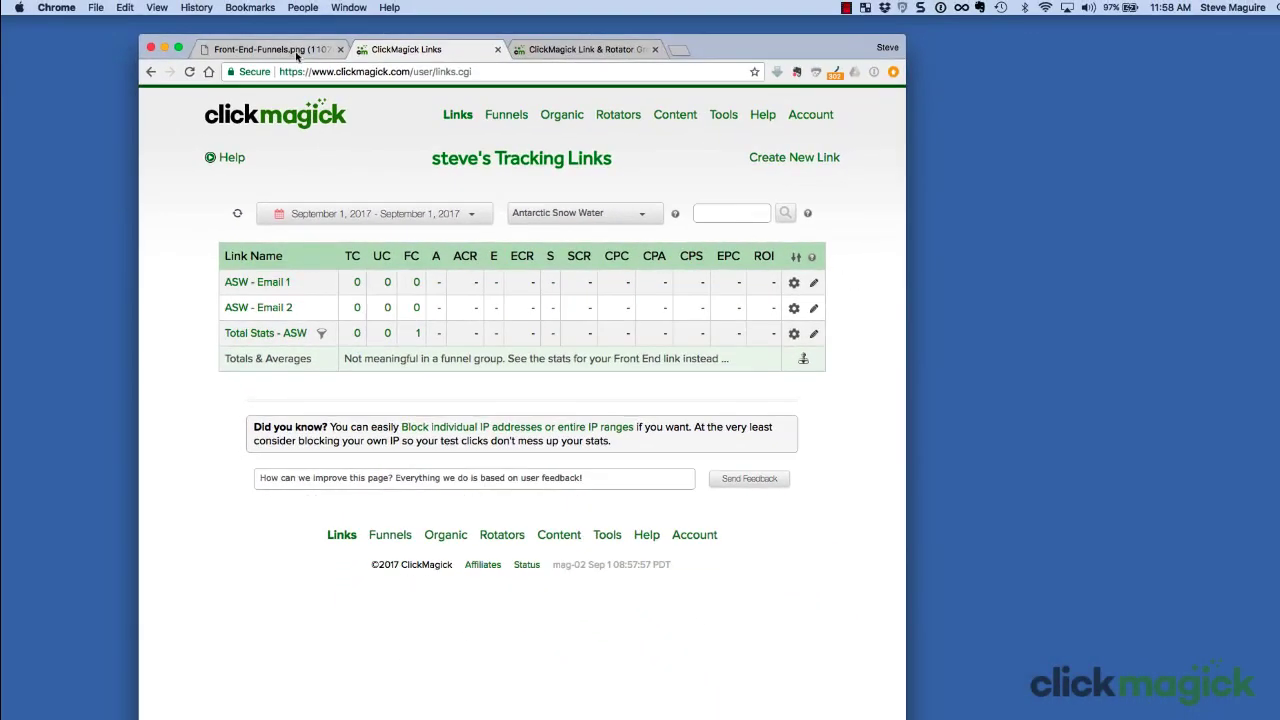
Step: Compare the funnel diagram with the Entry Links - ASW list of Ad 1, Ad 2, Vid 1, Vid 2
{"action": "left_click", "coordinate": [268, 49]}
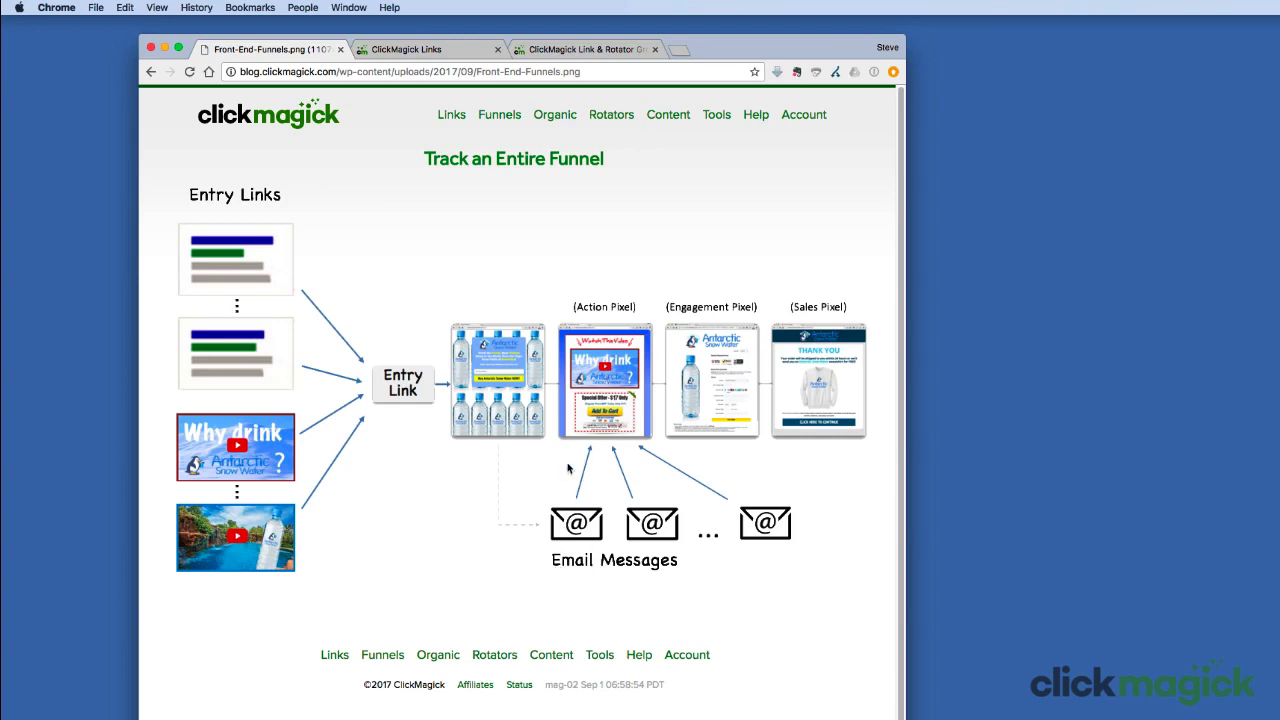
{"action": "left_click", "coordinate": [420, 49]}
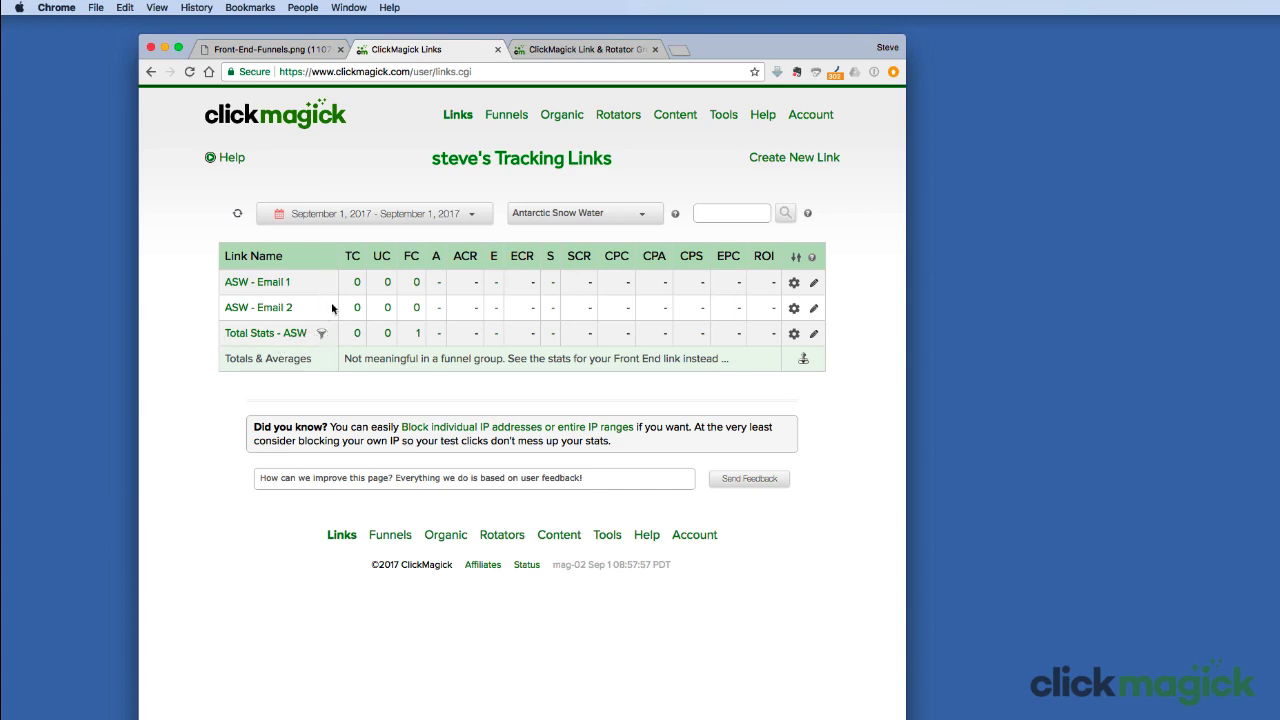
{"action": "left_click", "coordinate": [620, 212]}
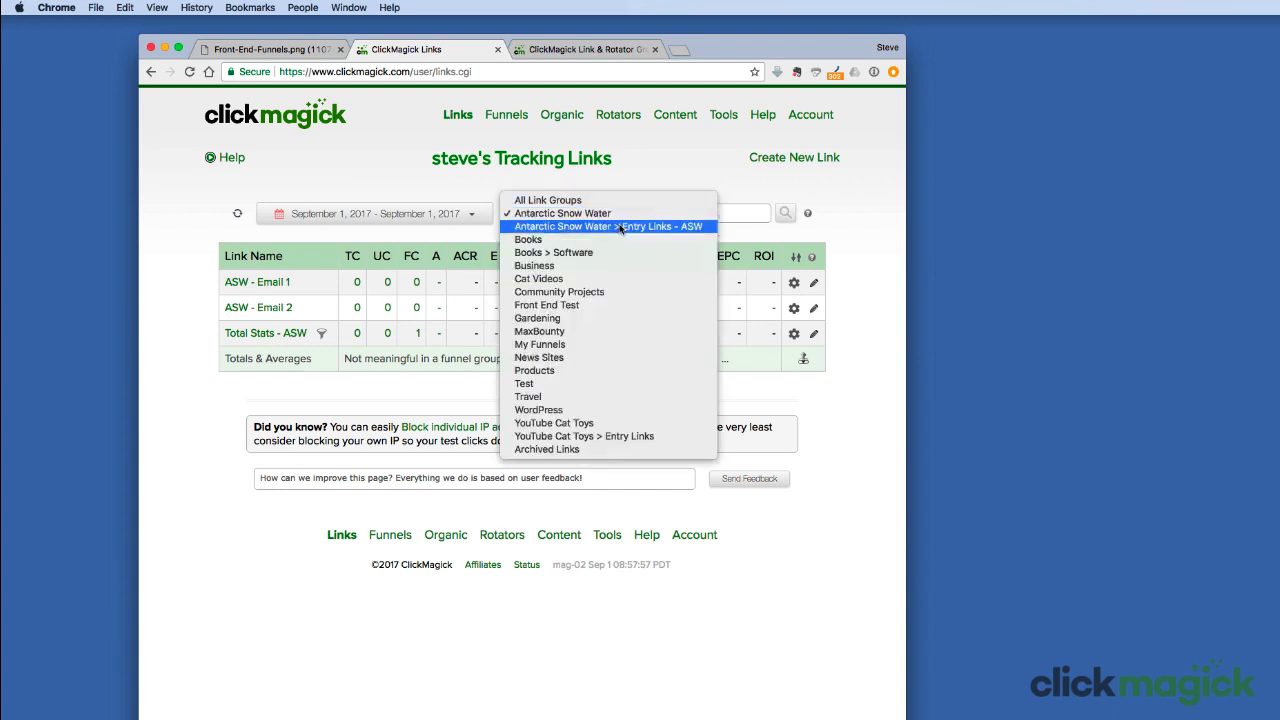
{"action": "left_click", "coordinate": [620, 226]}
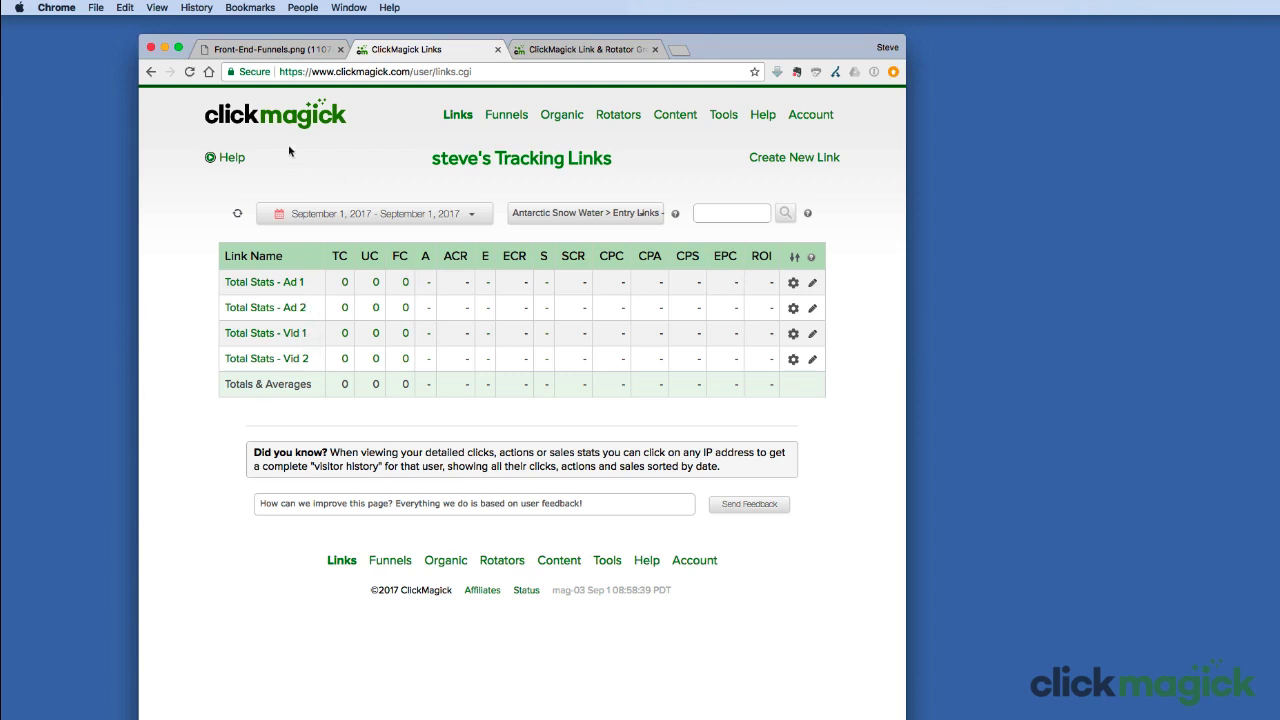
{"action": "left_click", "coordinate": [278, 50]}
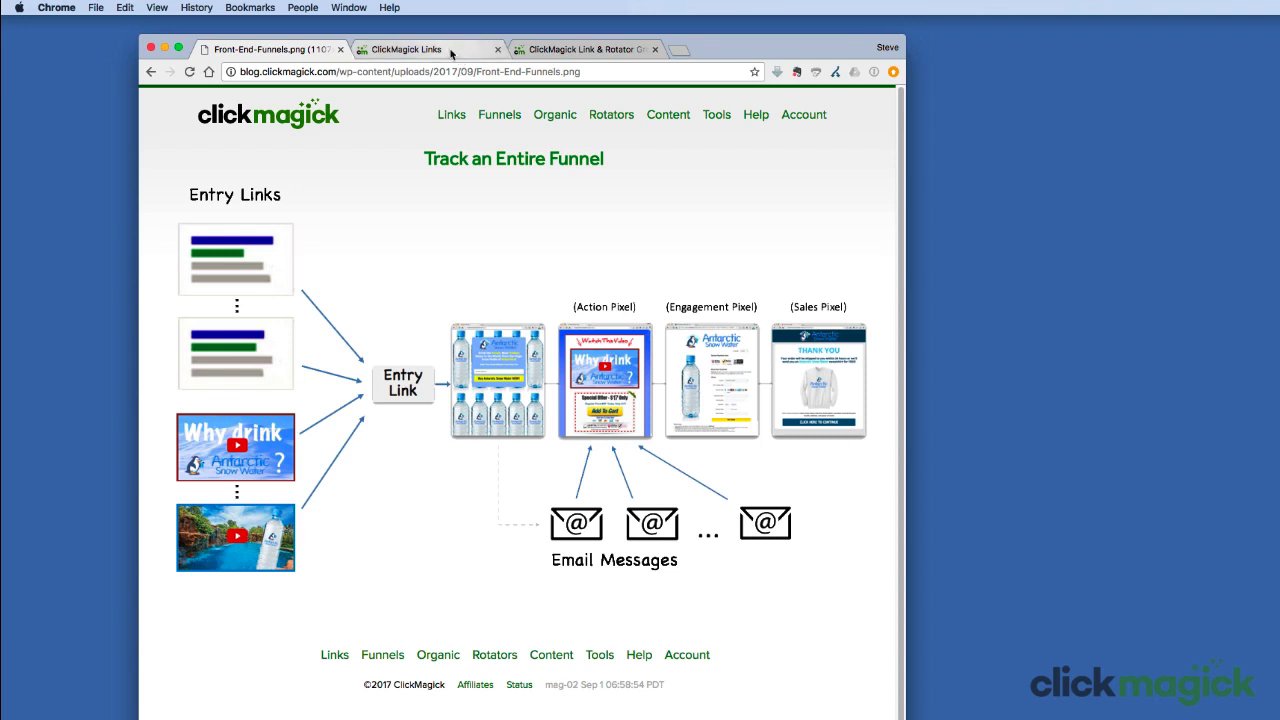
{"action": "left_click", "coordinate": [452, 54]}
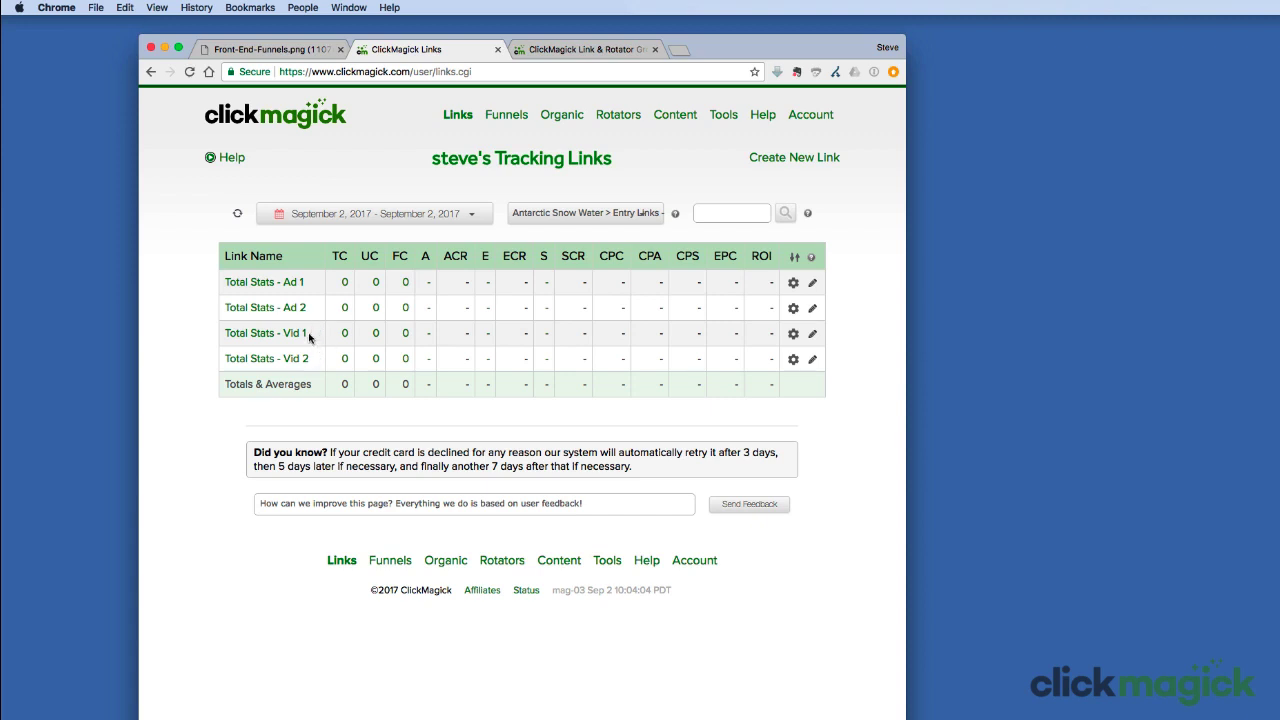
Step: Copy the Total Stats - Vid 2 tracking link address
{"action": "left_click", "coordinate": [265, 360]}
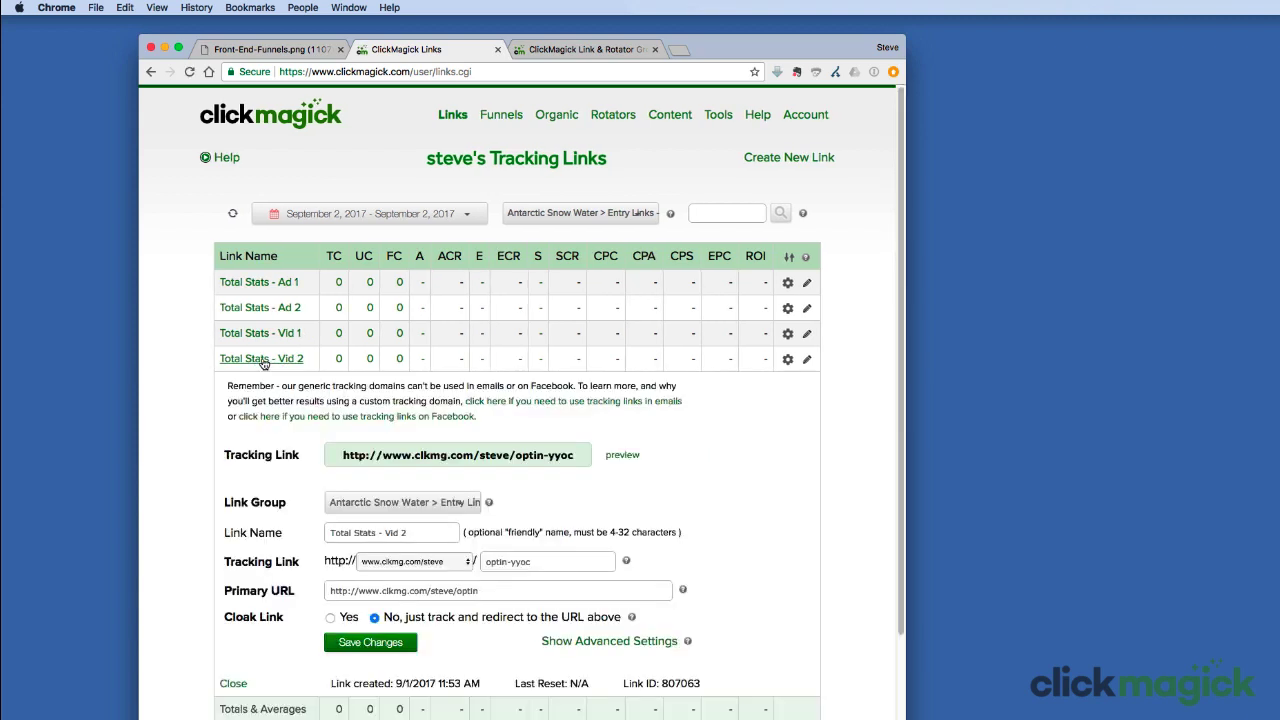
{"action": "left_click", "coordinate": [457, 455]}
{"action": "right_click", "coordinate": [455, 454]}
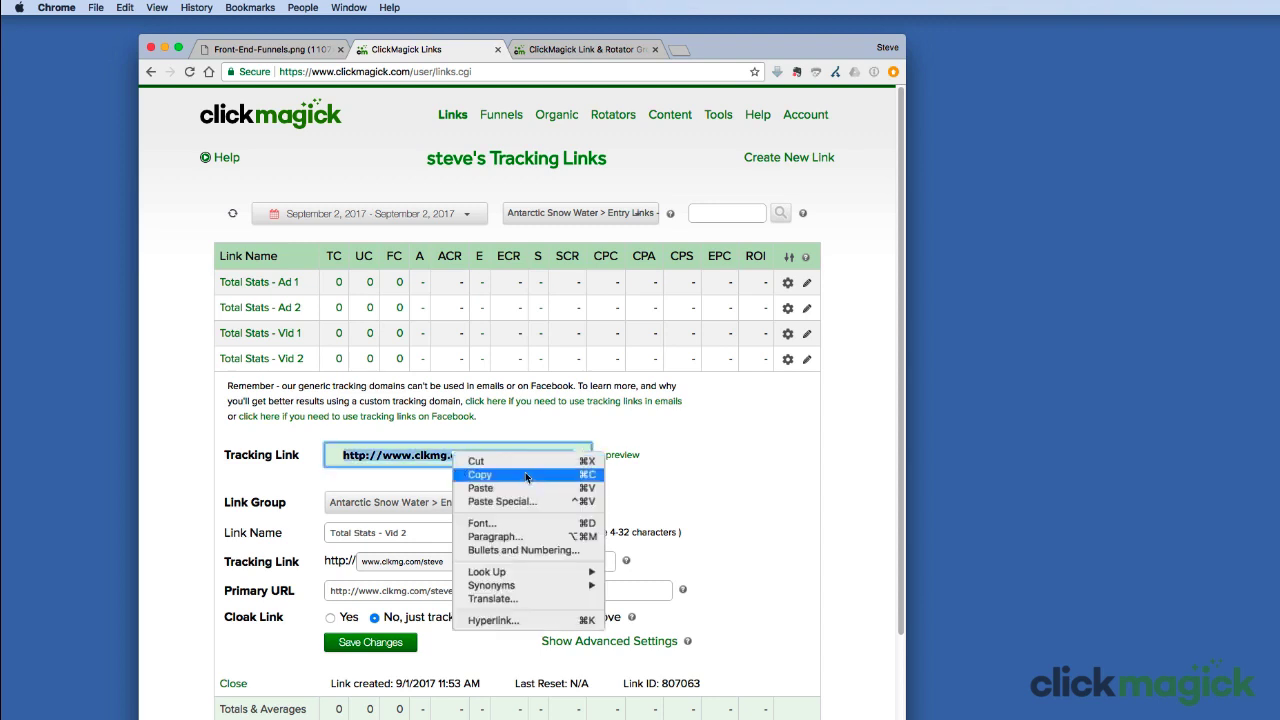
{"action": "left_click", "coordinate": [527, 475]}
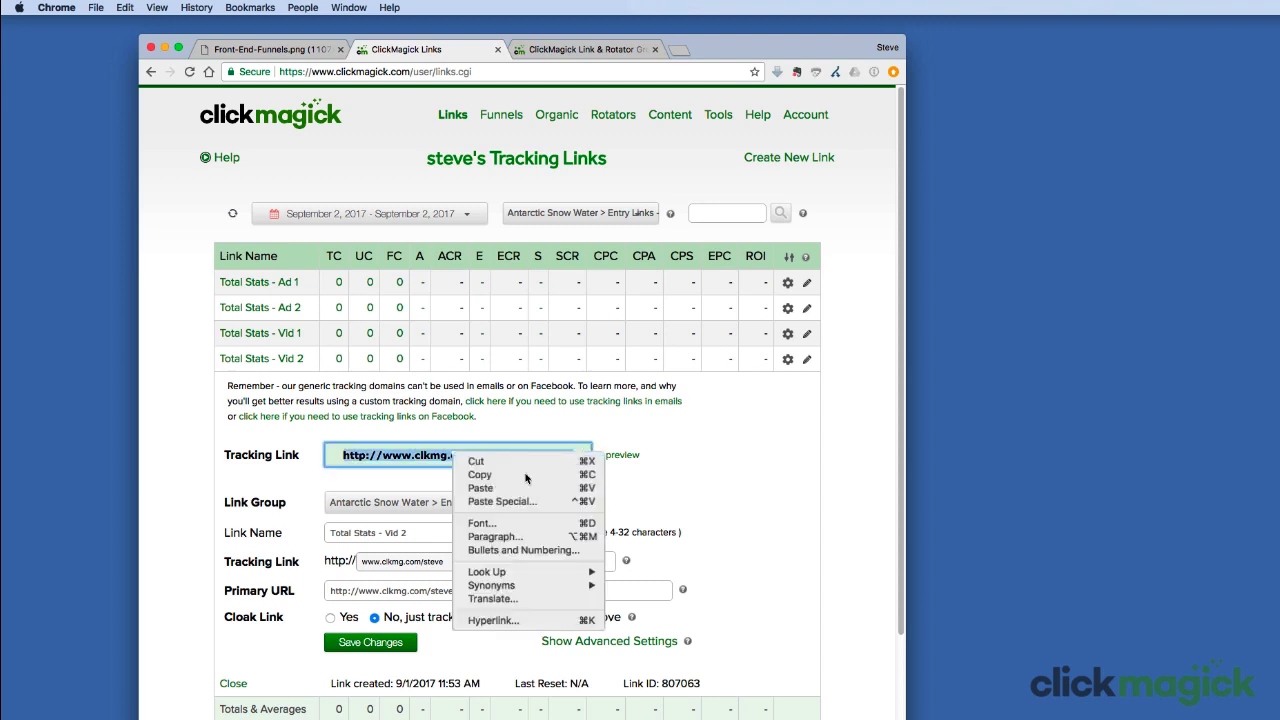
Step: Visit the copied Vid 2 link in a new tab, landing on the optin-bottles page
{"action": "left_click", "coordinate": [681, 49]}
{"action": "right_click", "coordinate": [647, 72]}
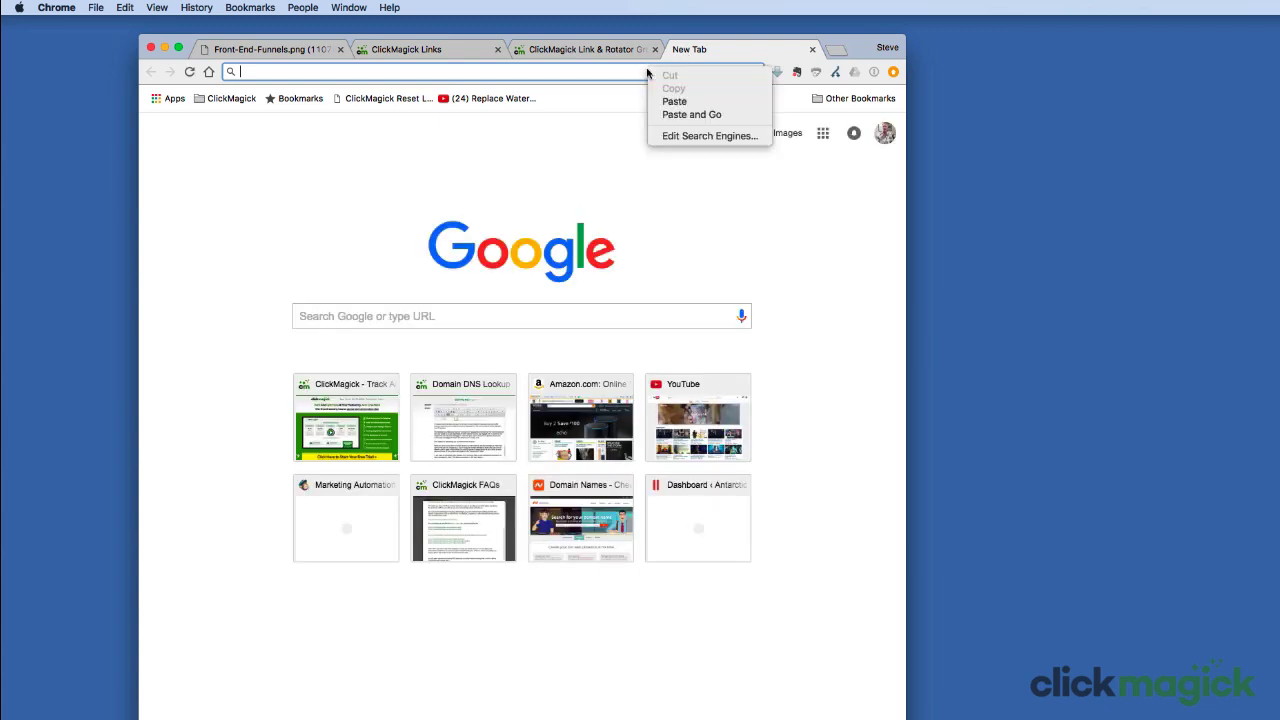
{"action": "left_click", "coordinate": [674, 101]}
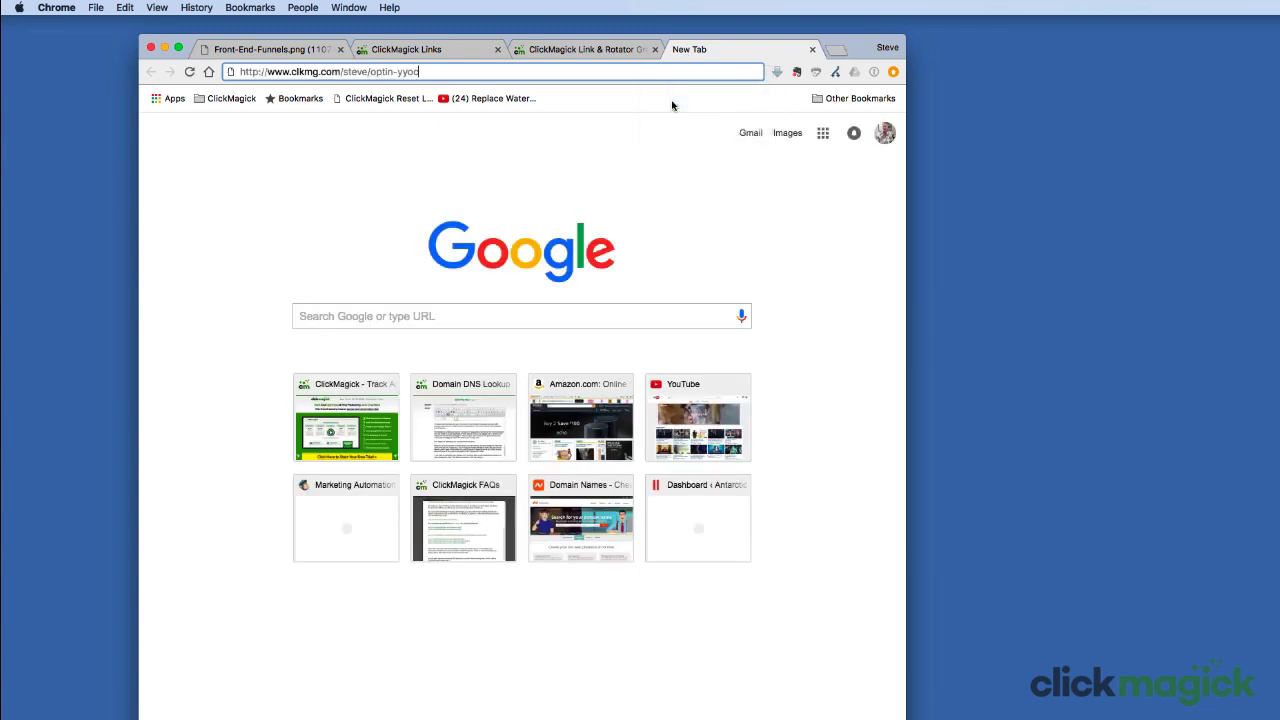
{"action": "key", "text": "Return"}
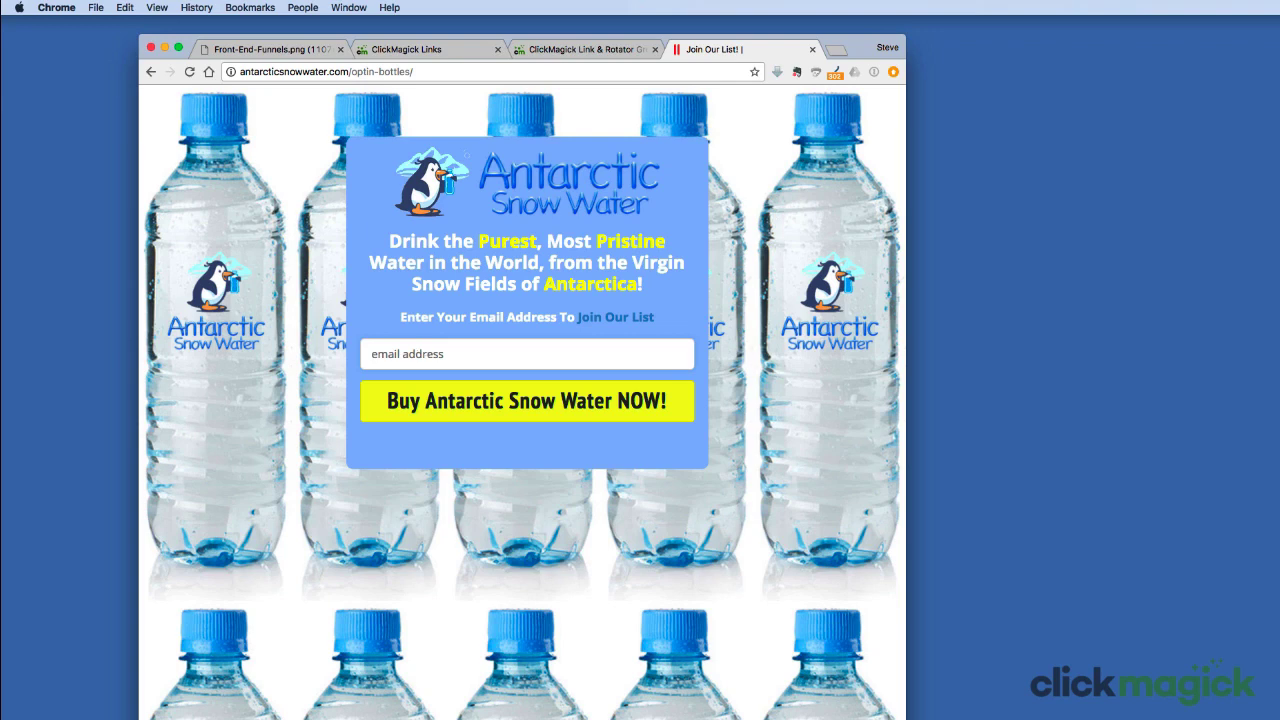
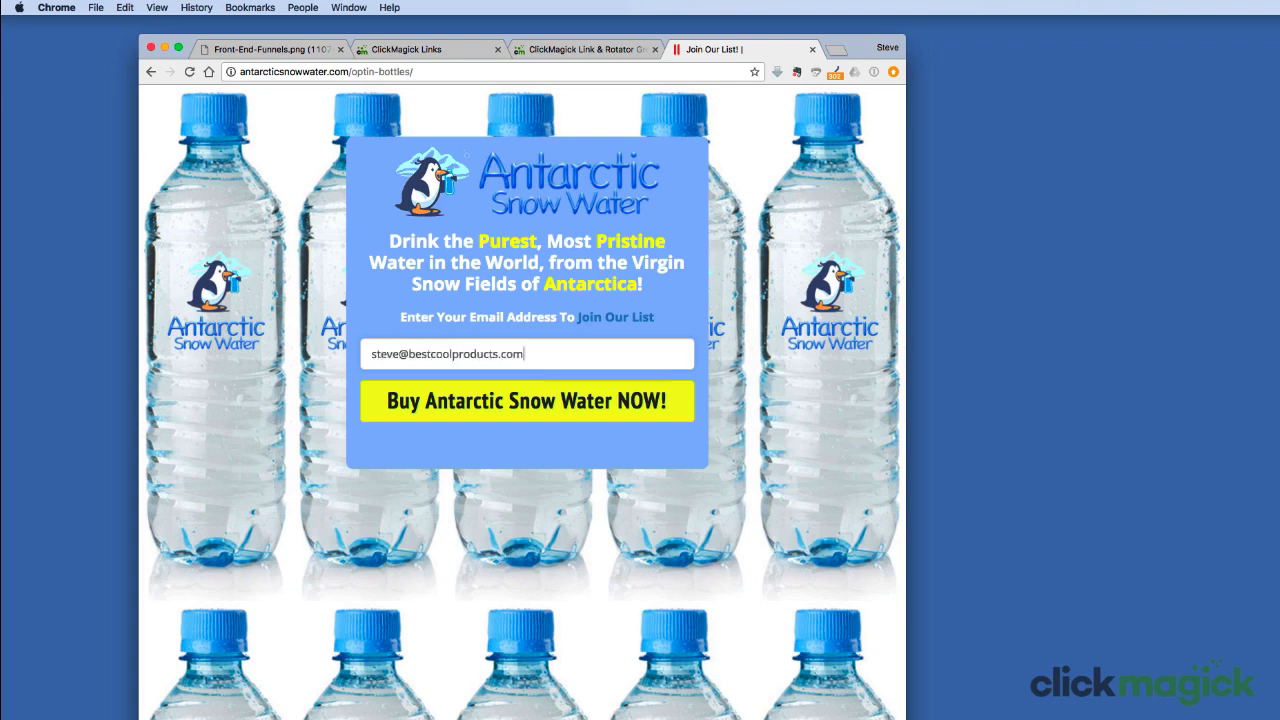
Step: Opt the test visitor in on the Antarctic Snow Water page with a test email address
{"action": "left_click", "coordinate": [456, 398]}
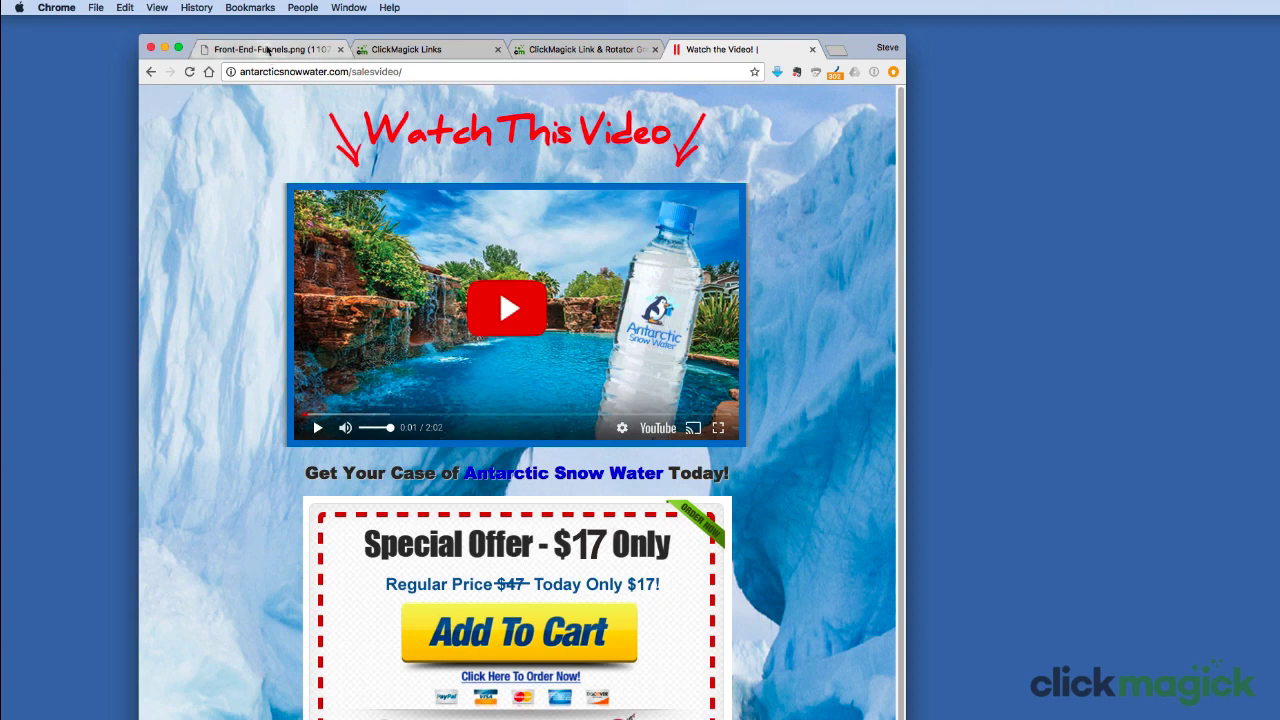
{"action": "left_click", "coordinate": [268, 49]}
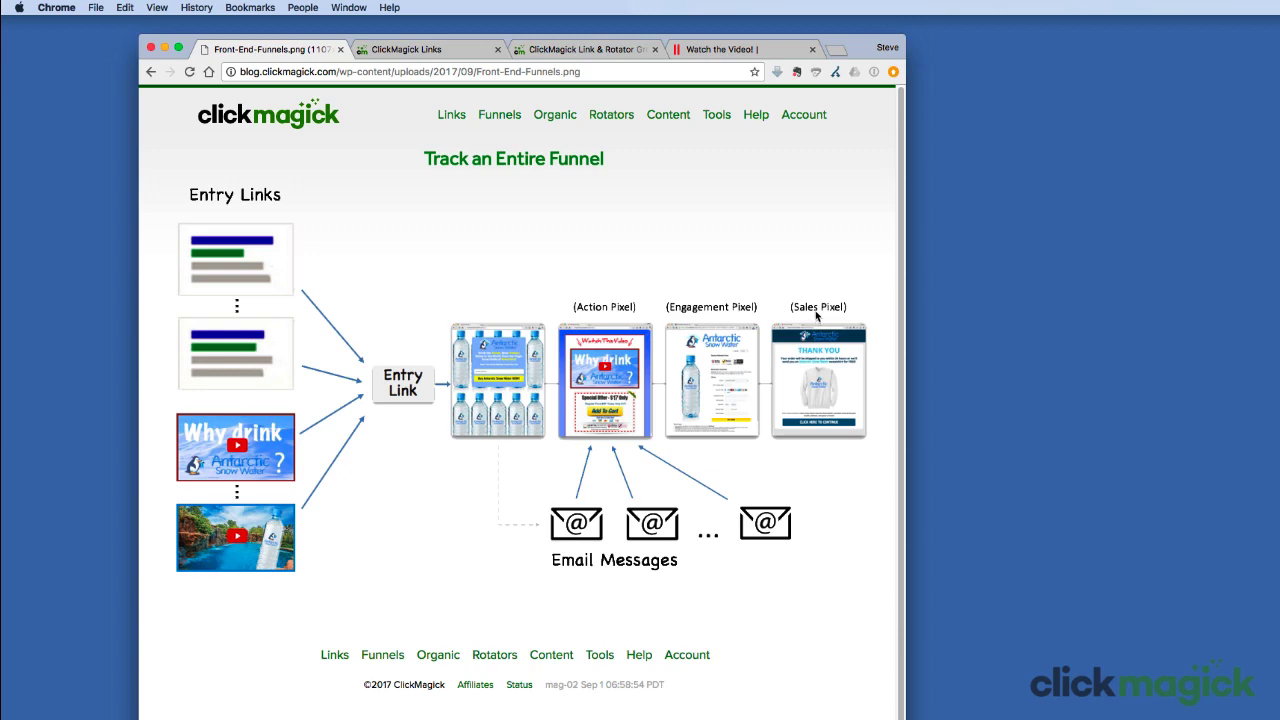
Step: Buy the $17 offer through checkout to reach the Thank You page, then return to ClickMagick
{"action": "left_click", "coordinate": [722, 49]}
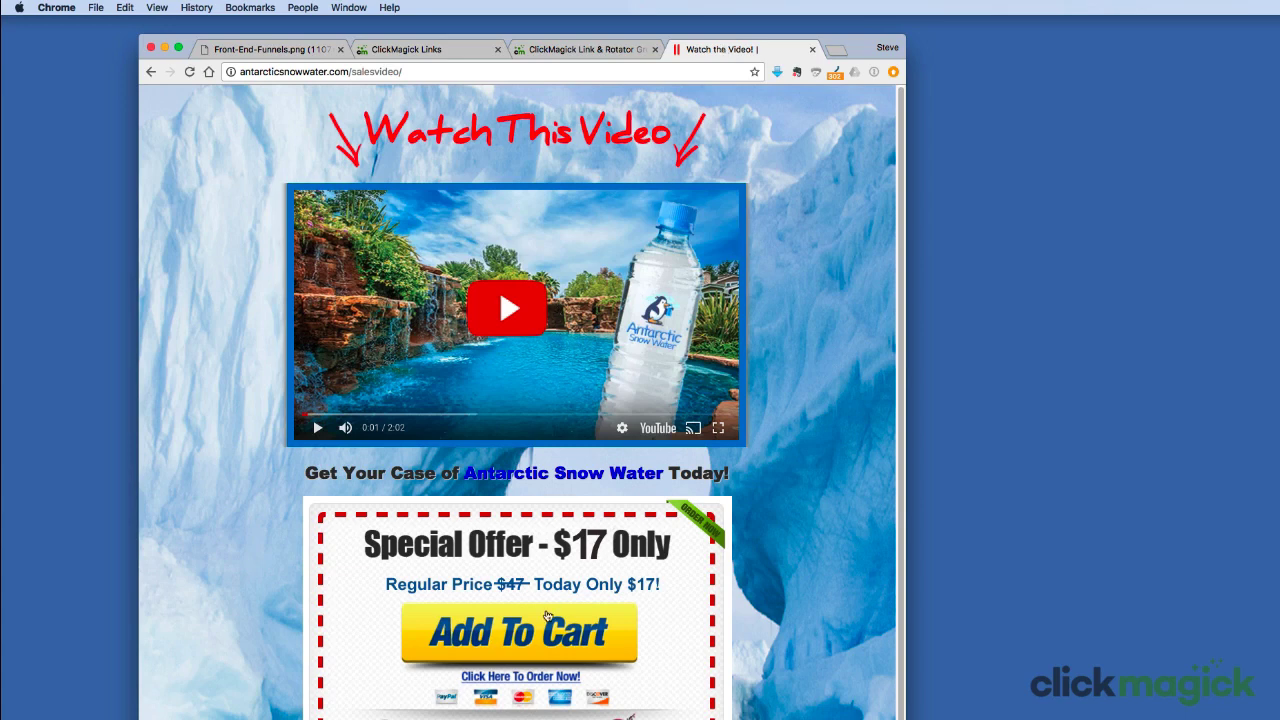
{"action": "left_click", "coordinate": [541, 631]}
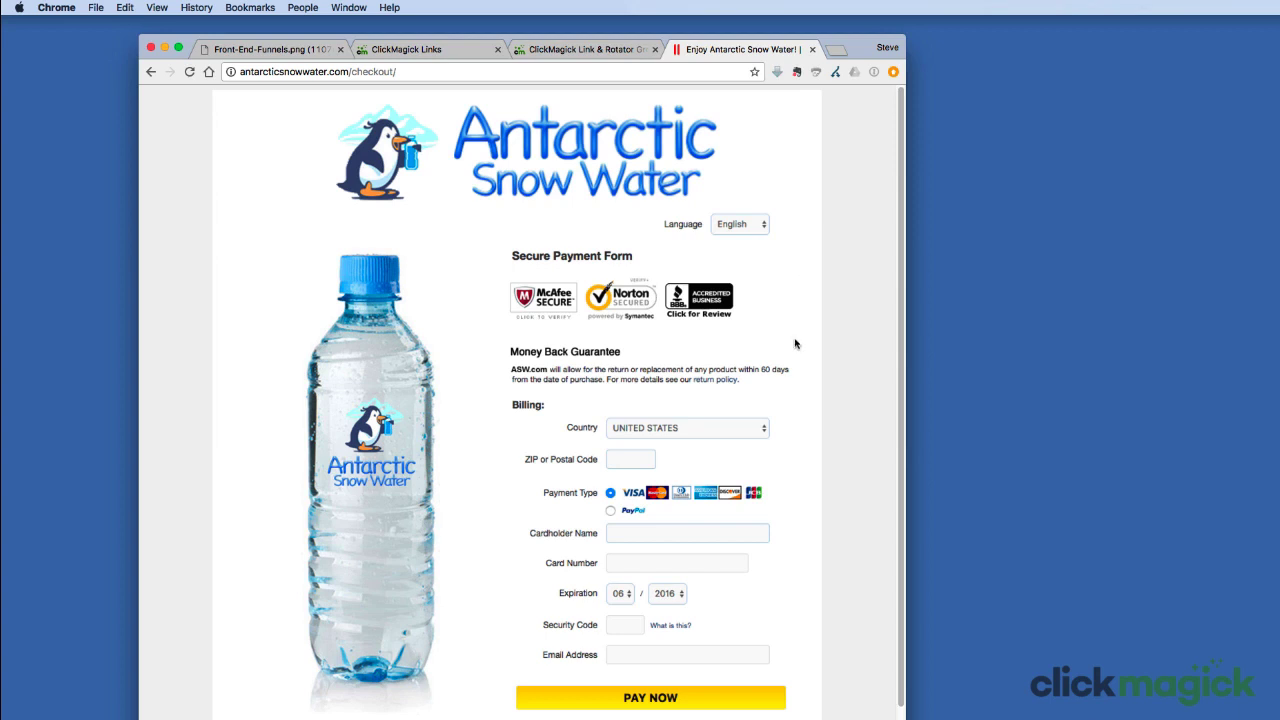
{"action": "left_click", "coordinate": [651, 698]}
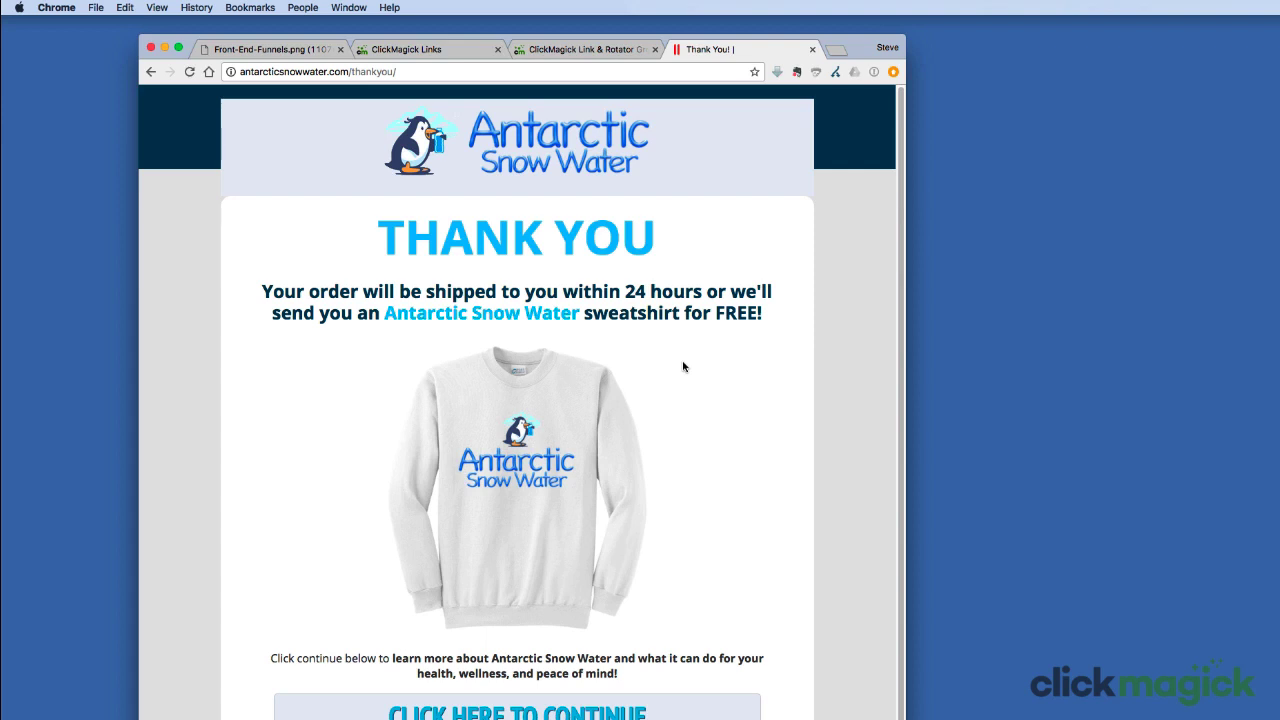
{"action": "left_click", "coordinate": [463, 50]}
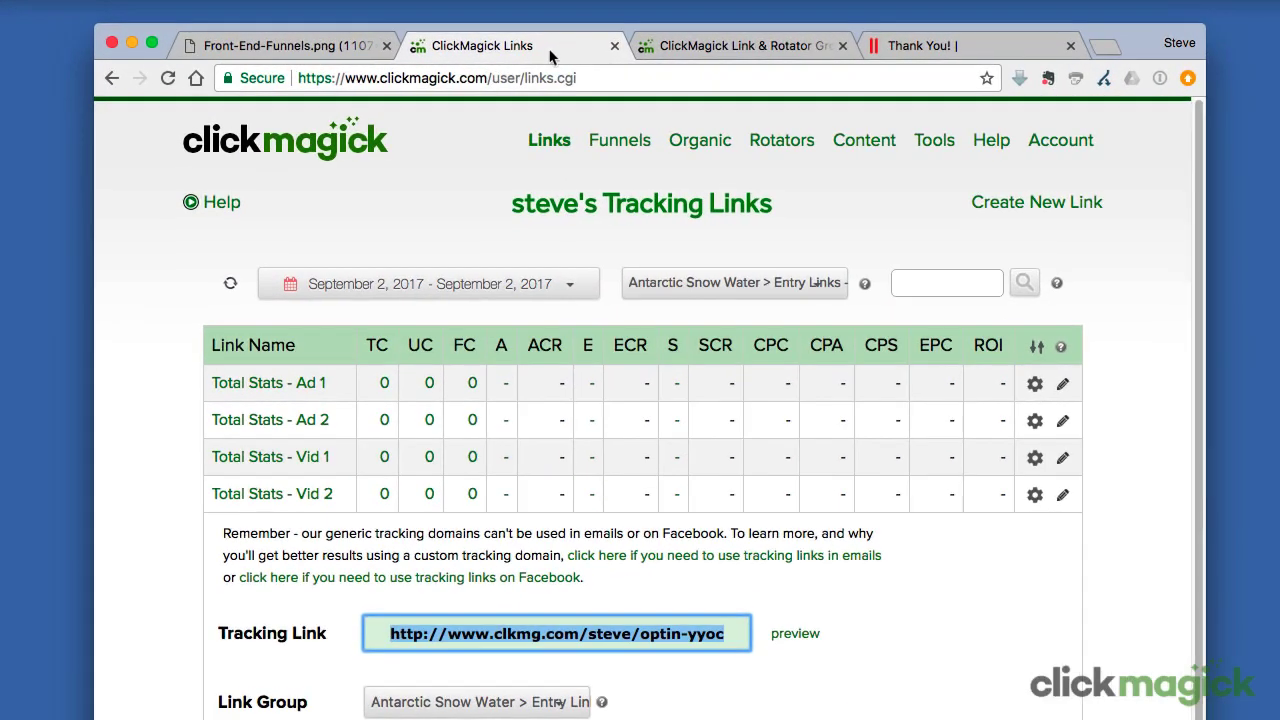
Step: Refresh stats, review the Antarctic Snow Water group's 1 sale and 17.00 EPC, then reselect Entry Links - ASW
{"action": "left_click", "coordinate": [230, 284]}
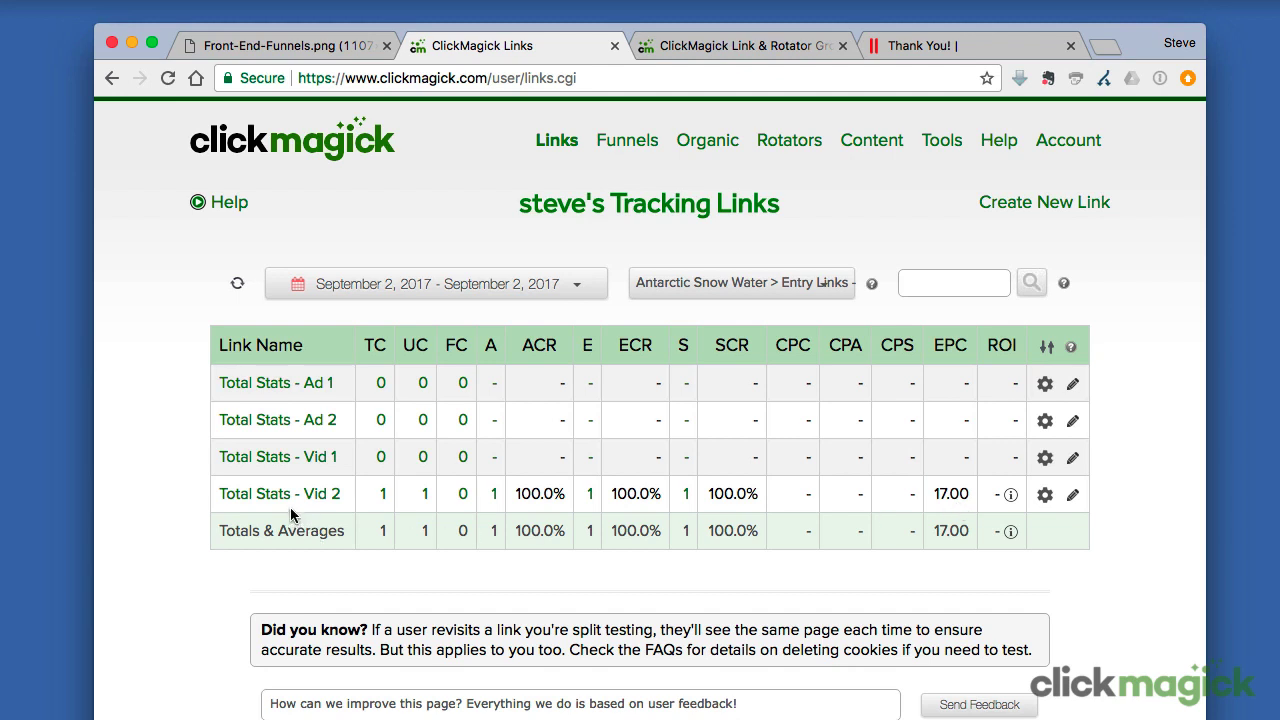
{"action": "left_click", "coordinate": [670, 285]}
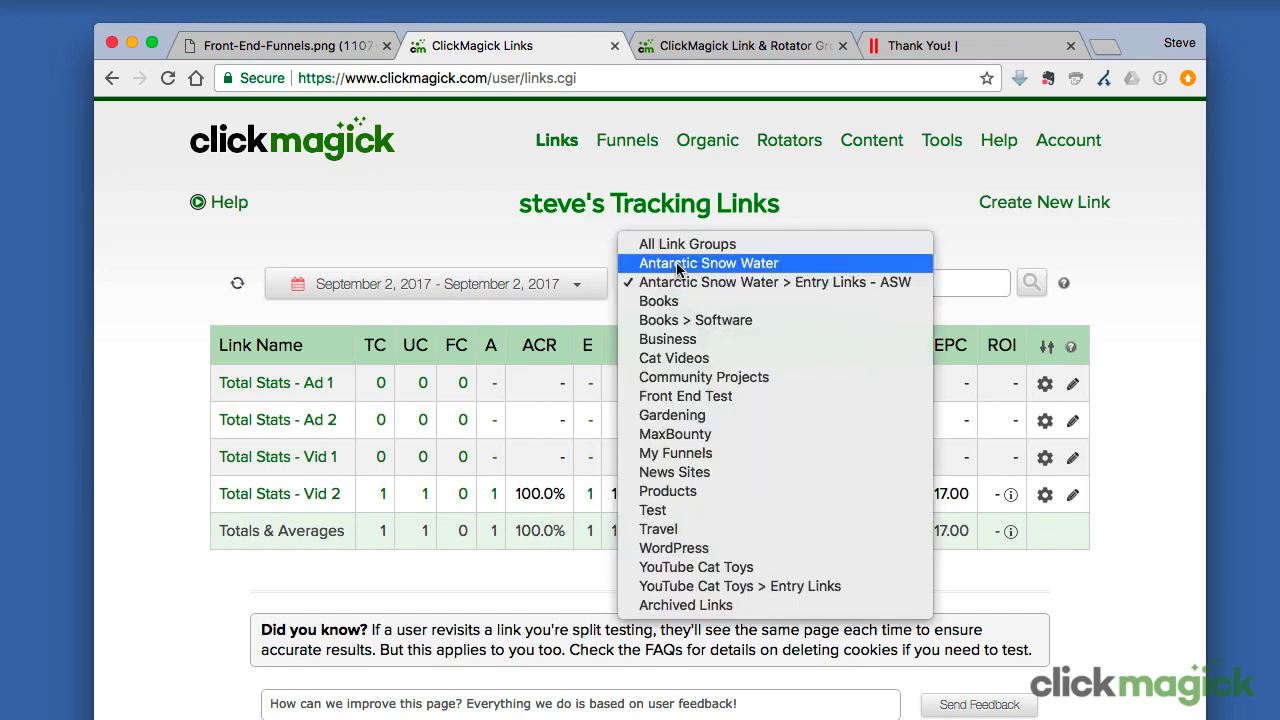
{"action": "left_click", "coordinate": [677, 265]}
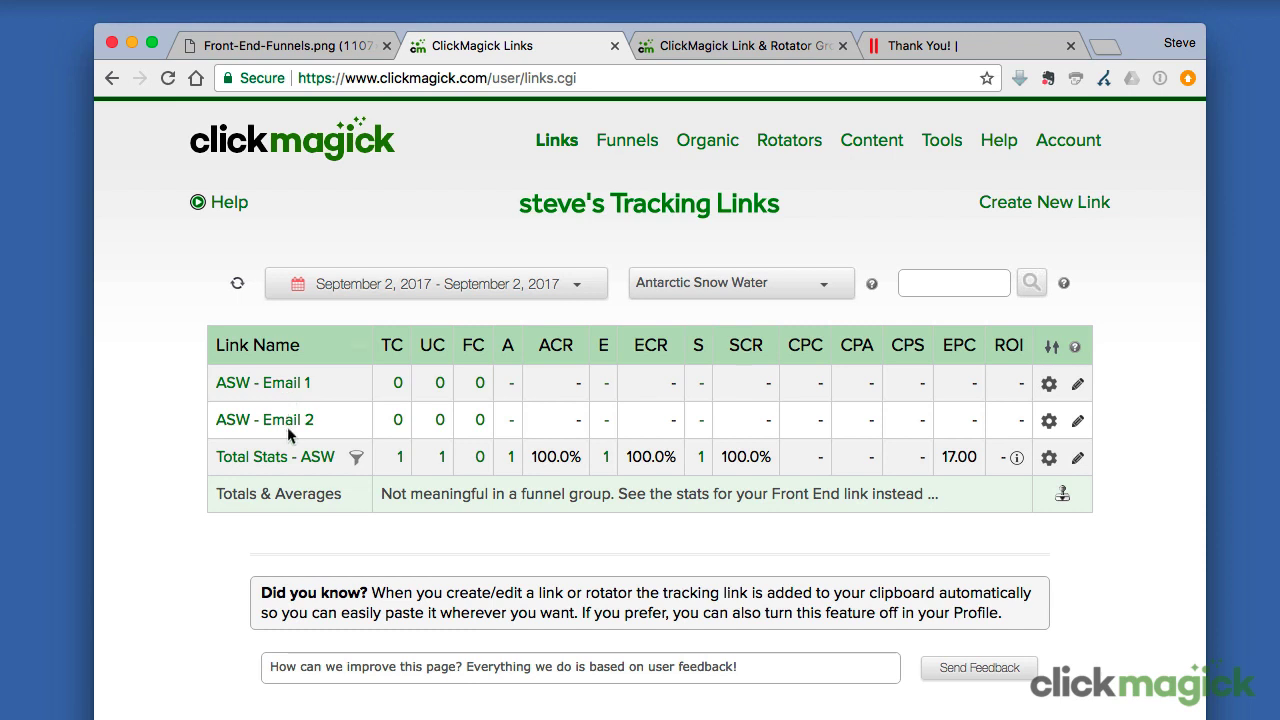
{"action": "left_click", "coordinate": [739, 280]}
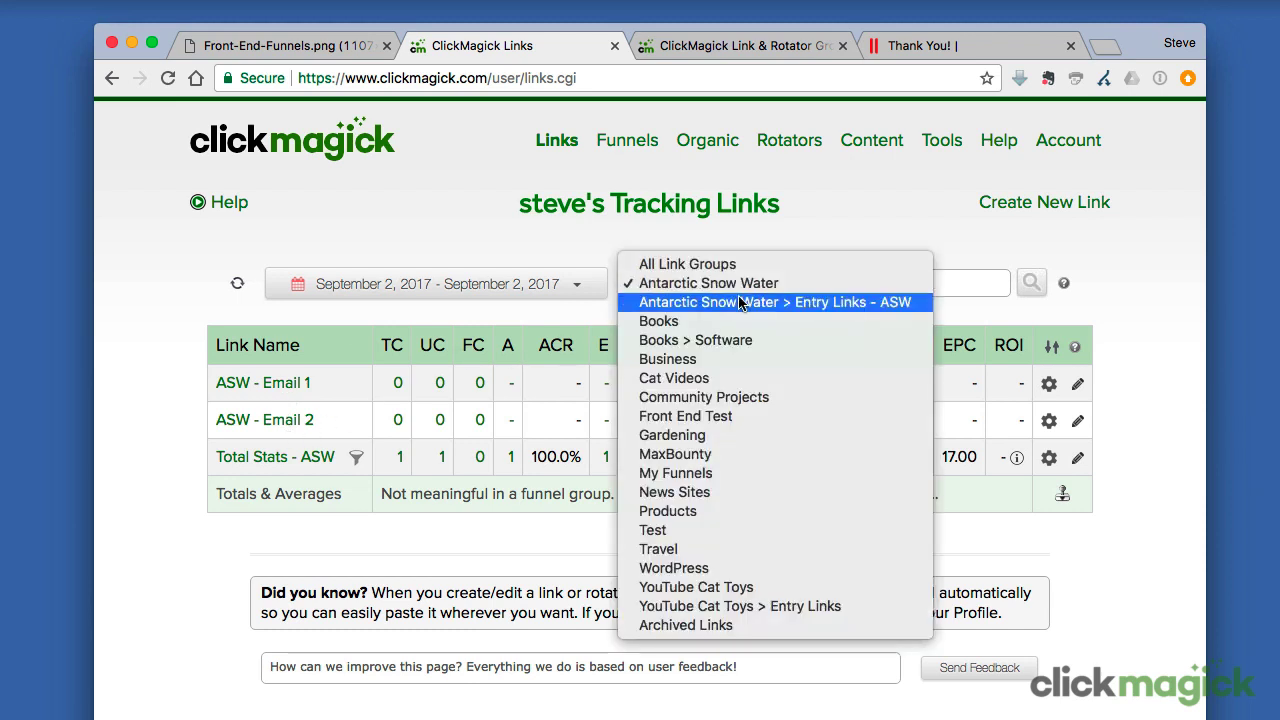
{"action": "left_click", "coordinate": [739, 300]}
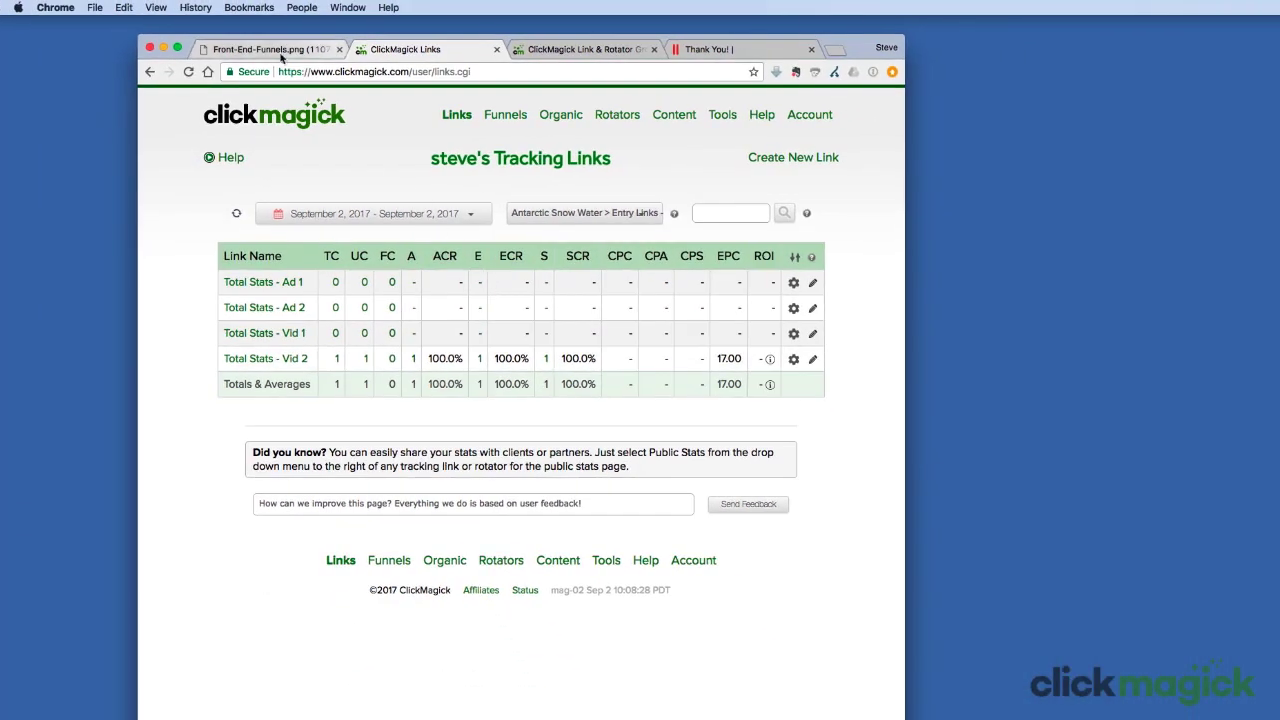
Step: Show the Front-End-Funnels.png diagram
{"action": "left_click", "coordinate": [282, 52]}
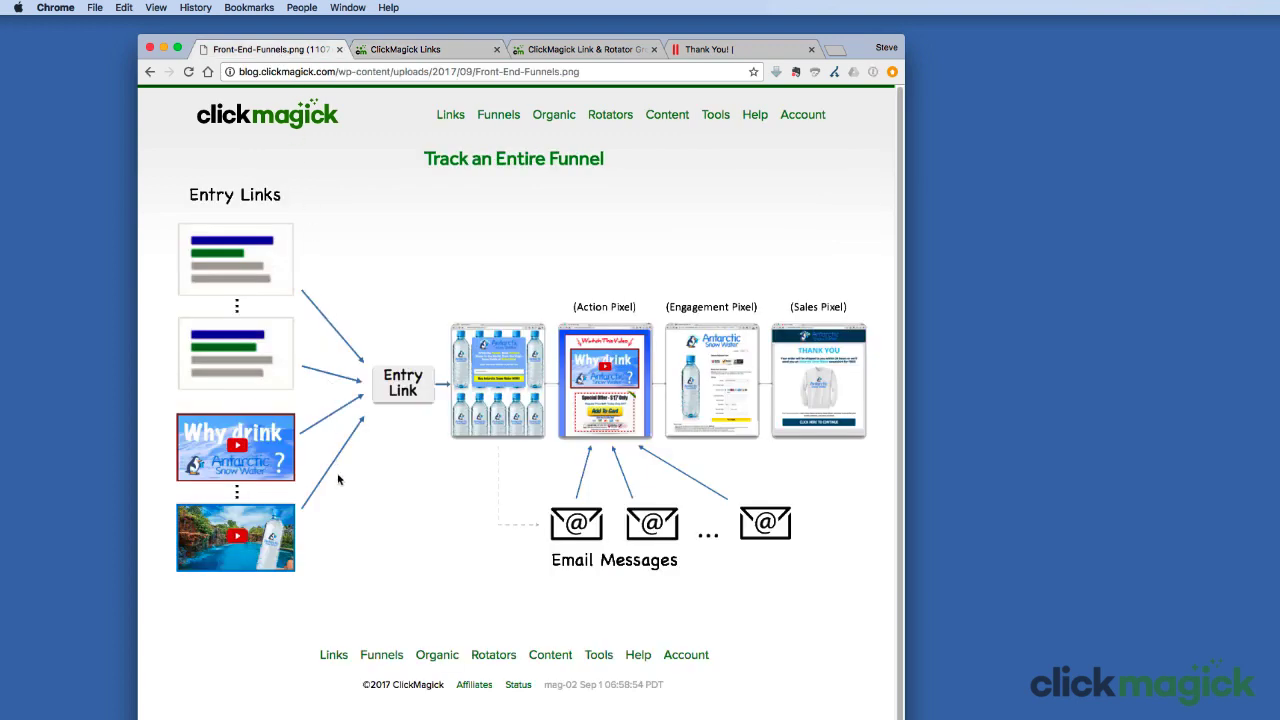